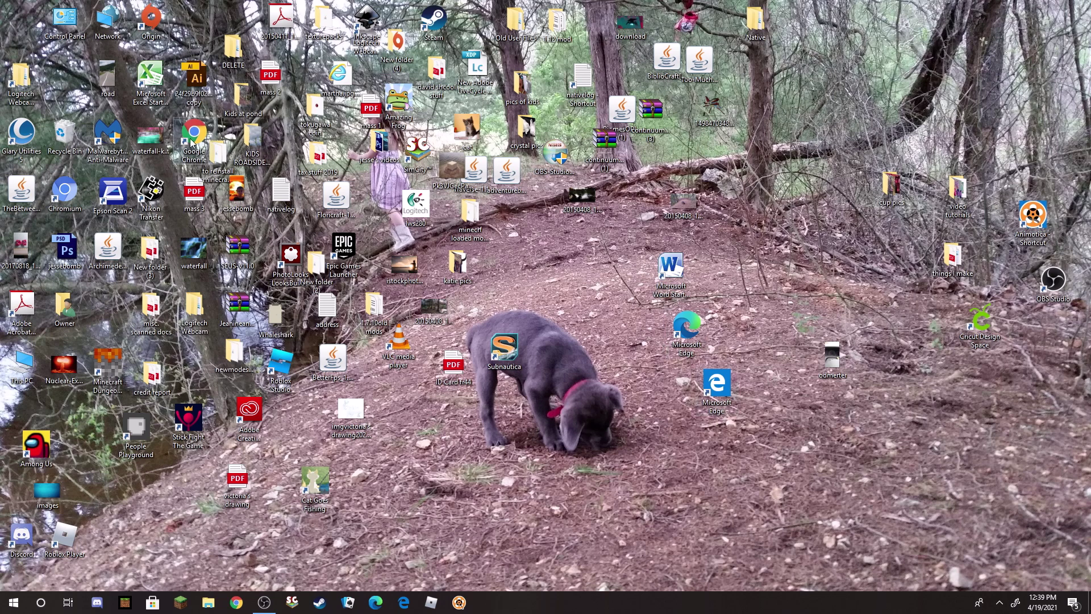
Move the Google Chrome shortcut to an empty spot on the desktop.
drag(193, 136, 784, 103)
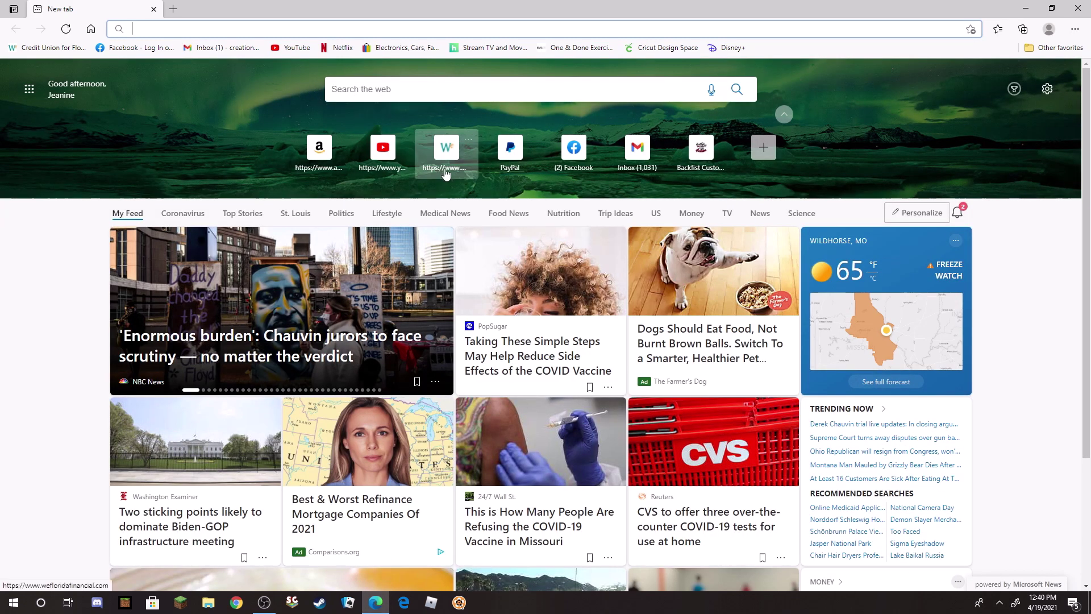
Search Bing for 'git svg extention' and open the svg-explorer-extension GitHub releases page.
click(378, 89)
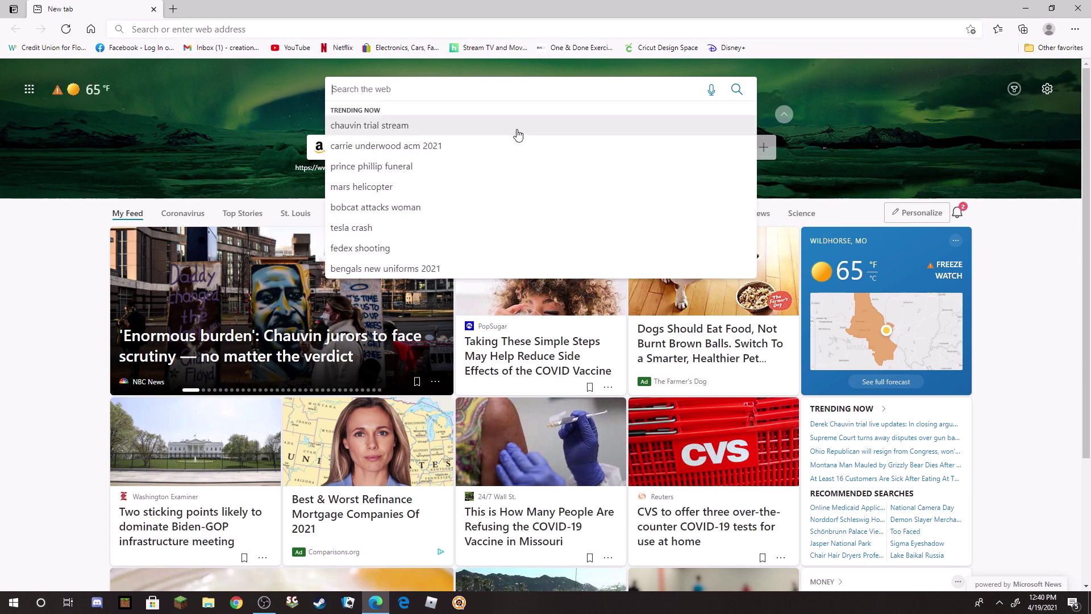
text(git )
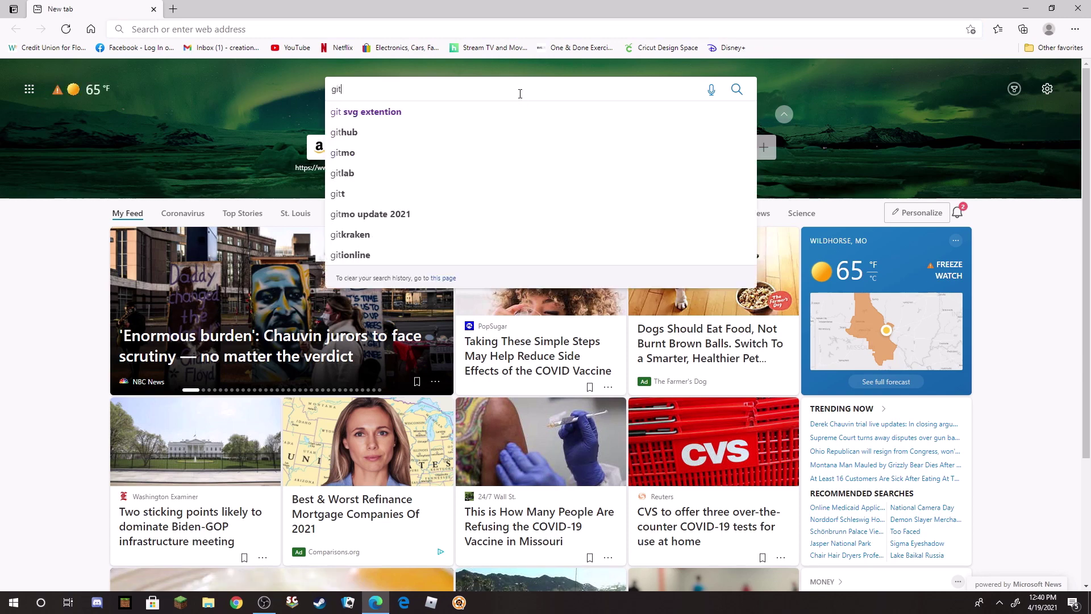
text(svg)
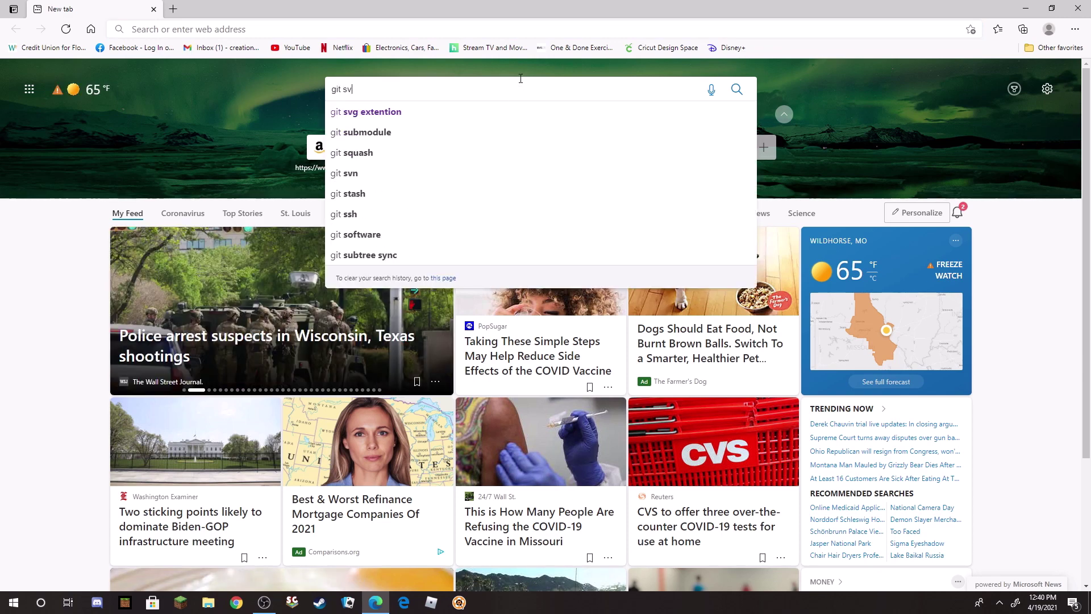
click(383, 116)
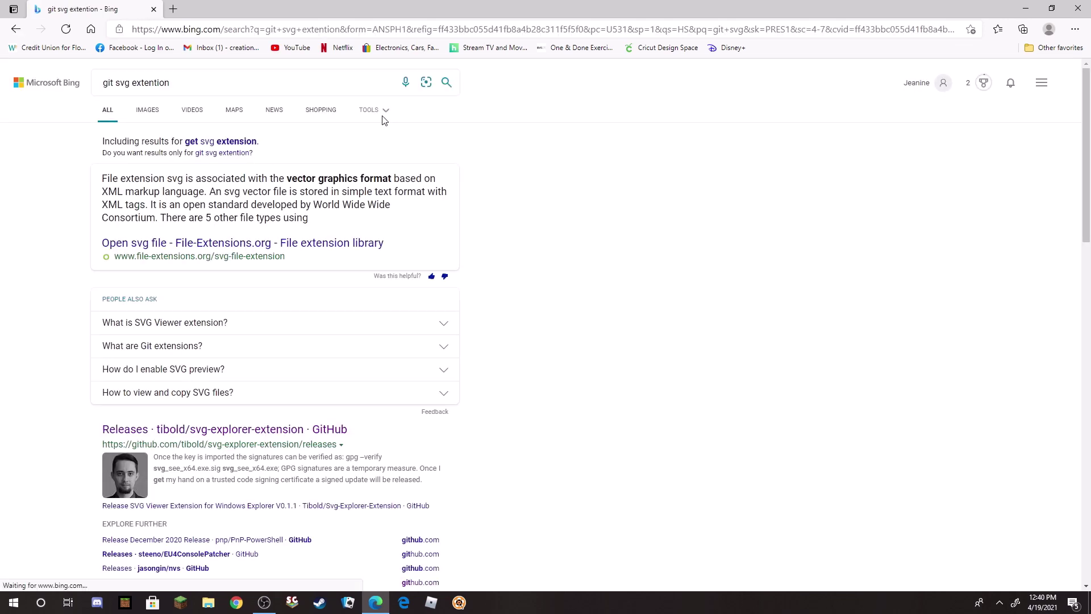
click(205, 435)
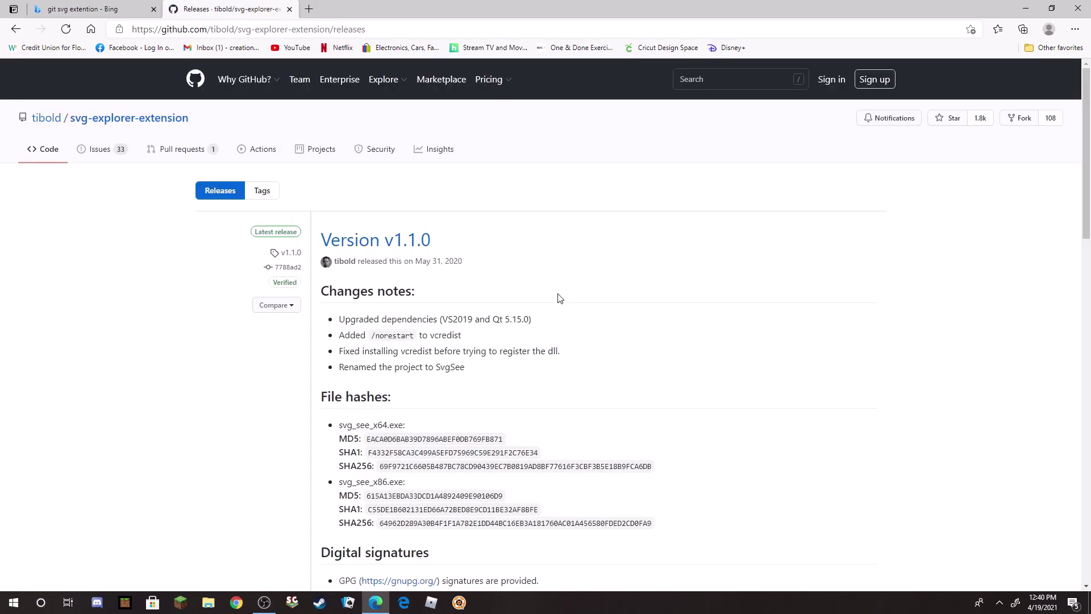
scroll(572, 289, down, 7)
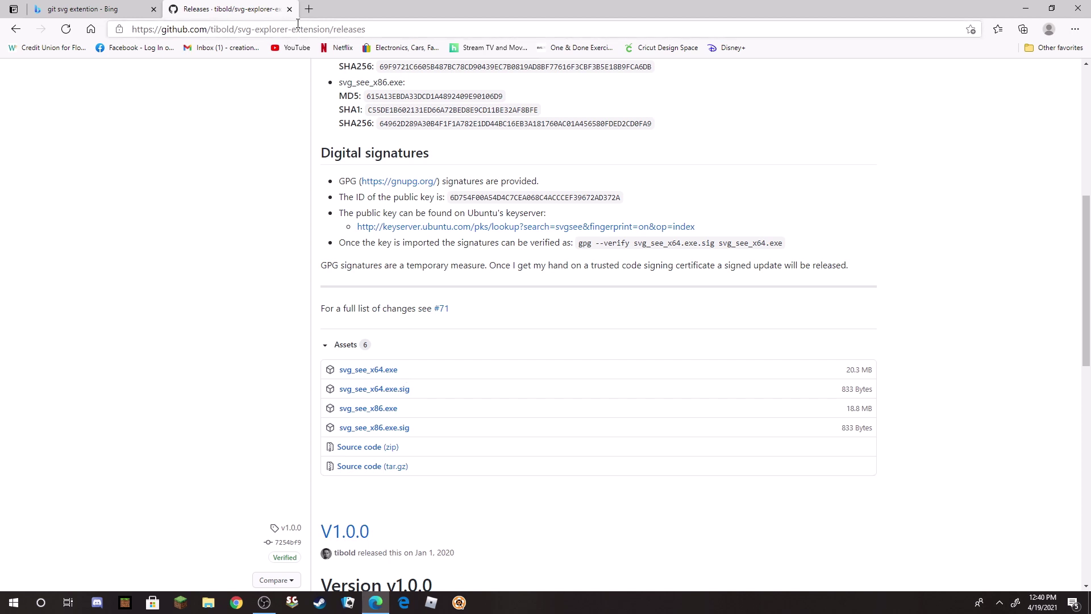
Close the GitHub tab, minimize Edge and open things I make > cricut images > SVG files.
click(289, 9)
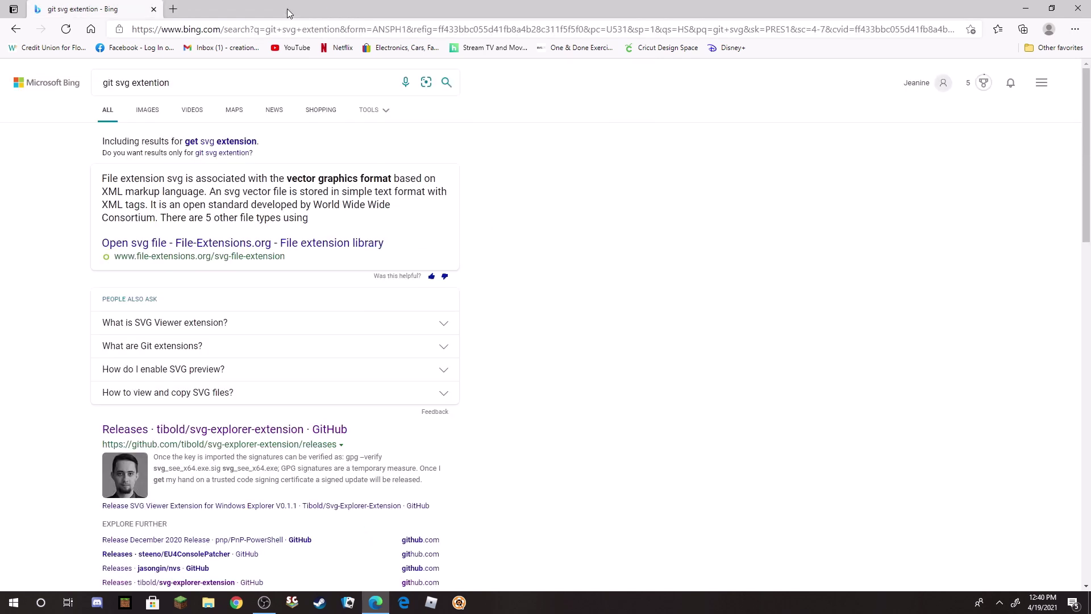
click(1025, 8)
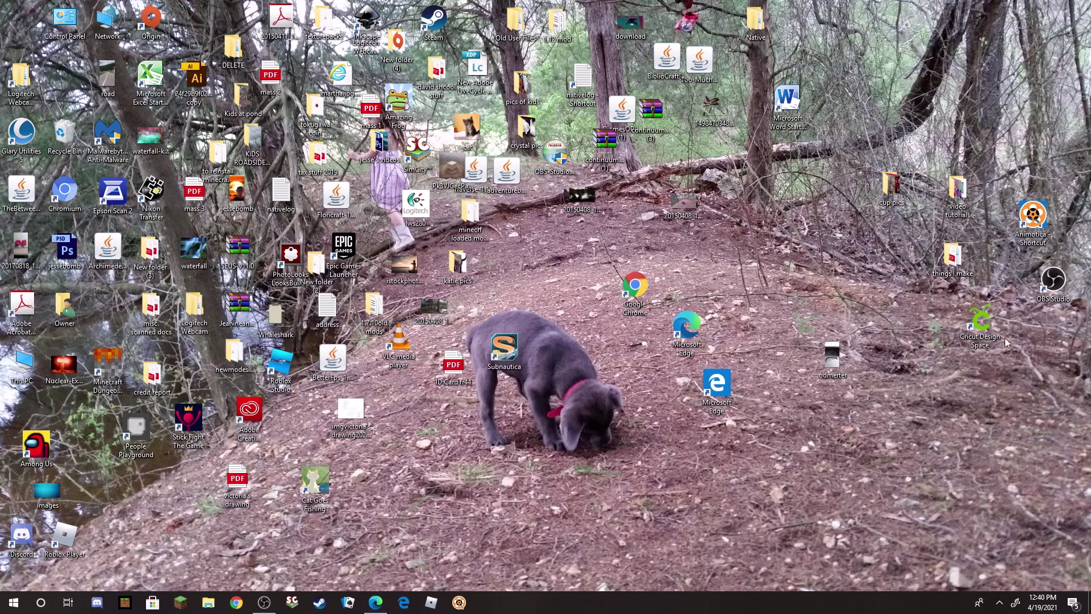
double_click(950, 259)
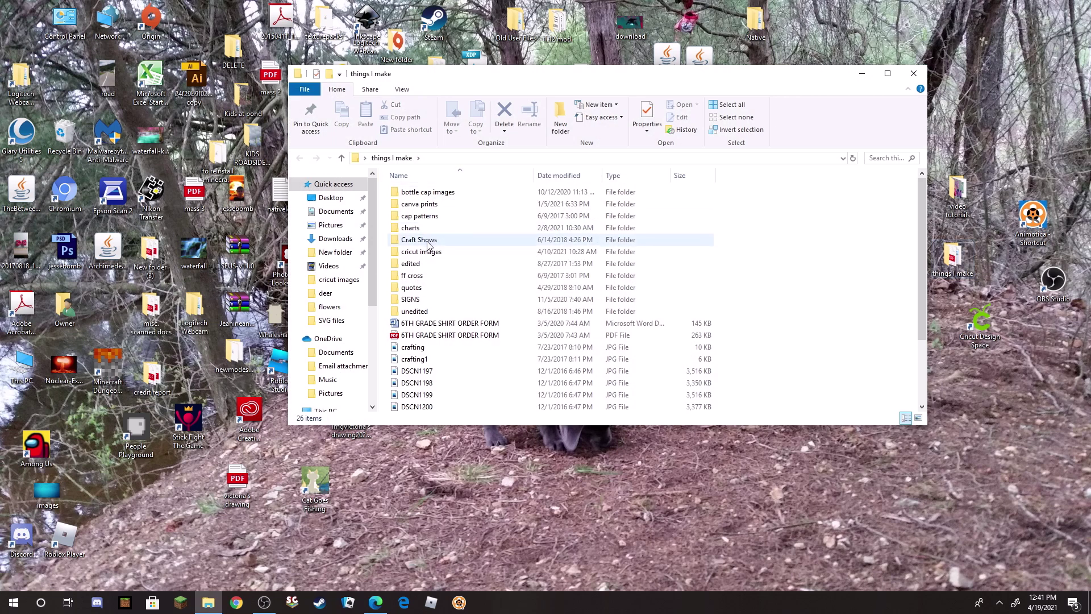
double_click(428, 251)
click(547, 343)
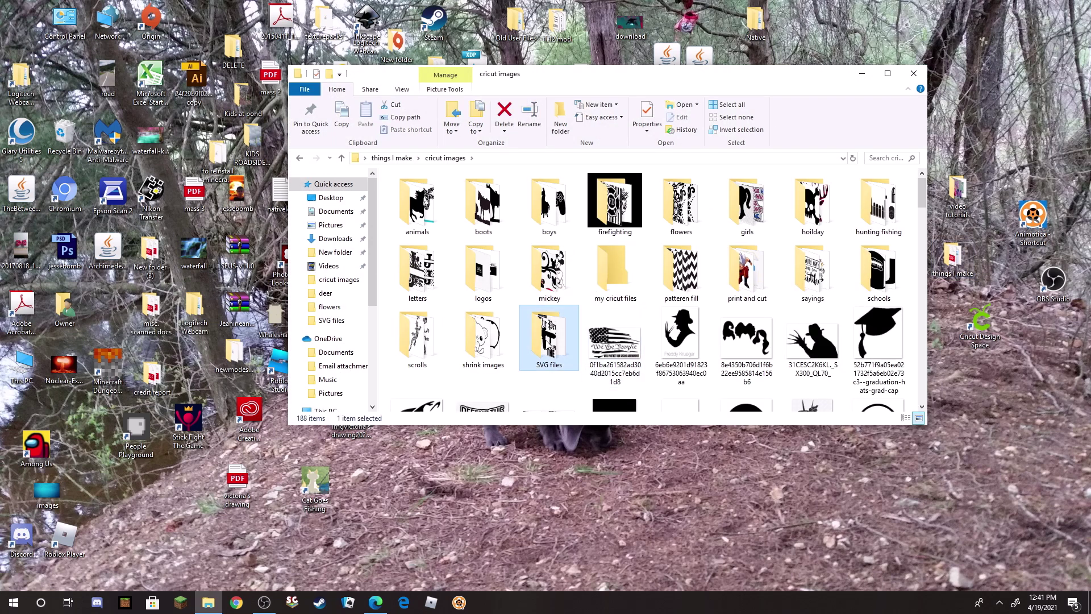
double_click(546, 341)
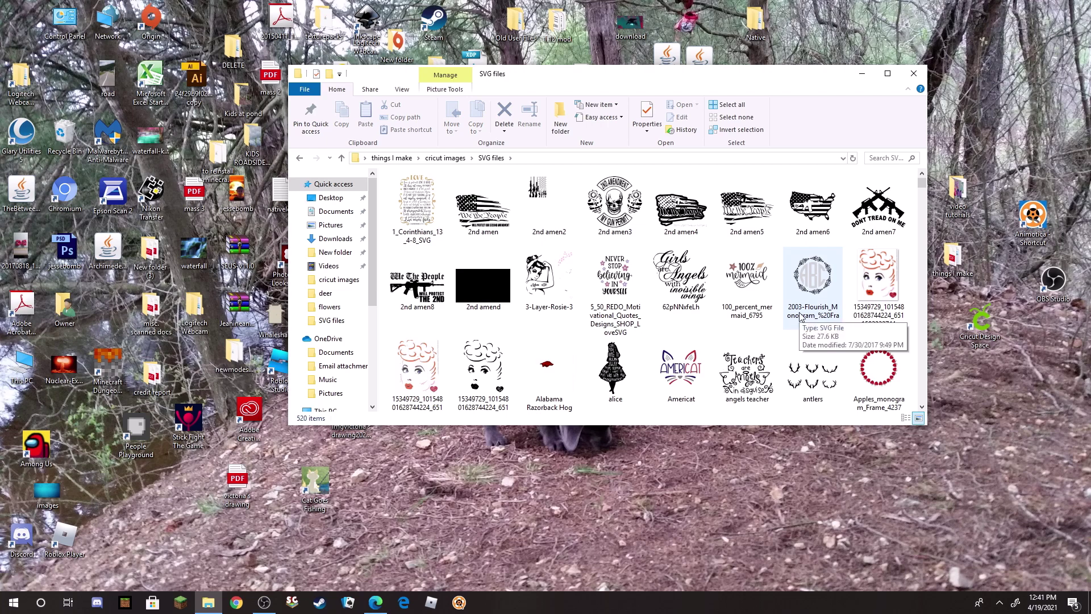
Scroll through the SVG file thumbnails, then close the Explorer window.
scroll(733, 284, down, 15)
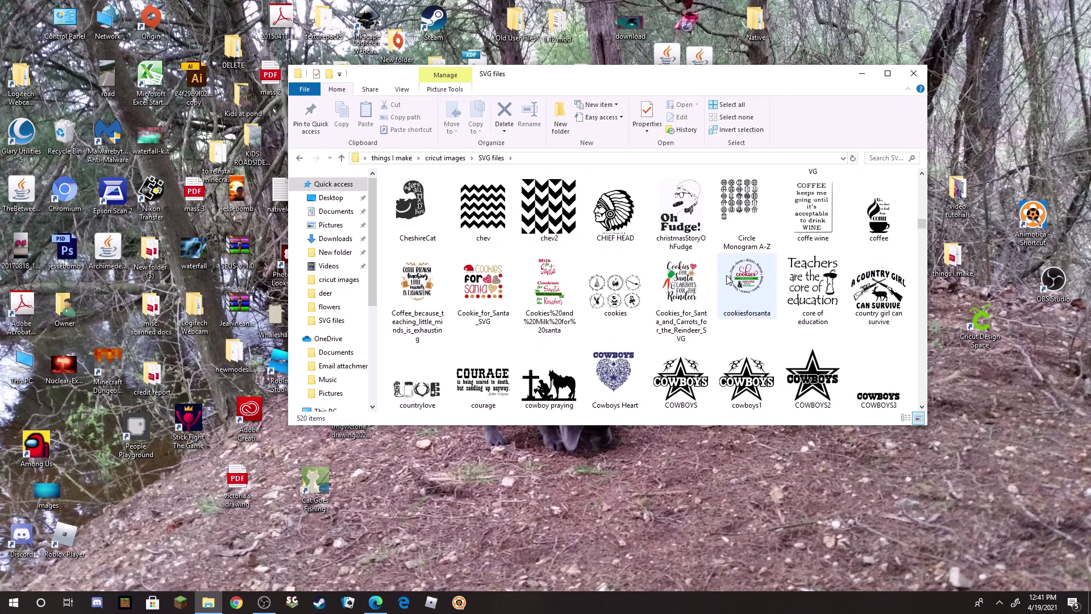
scroll(728, 279, down, 20)
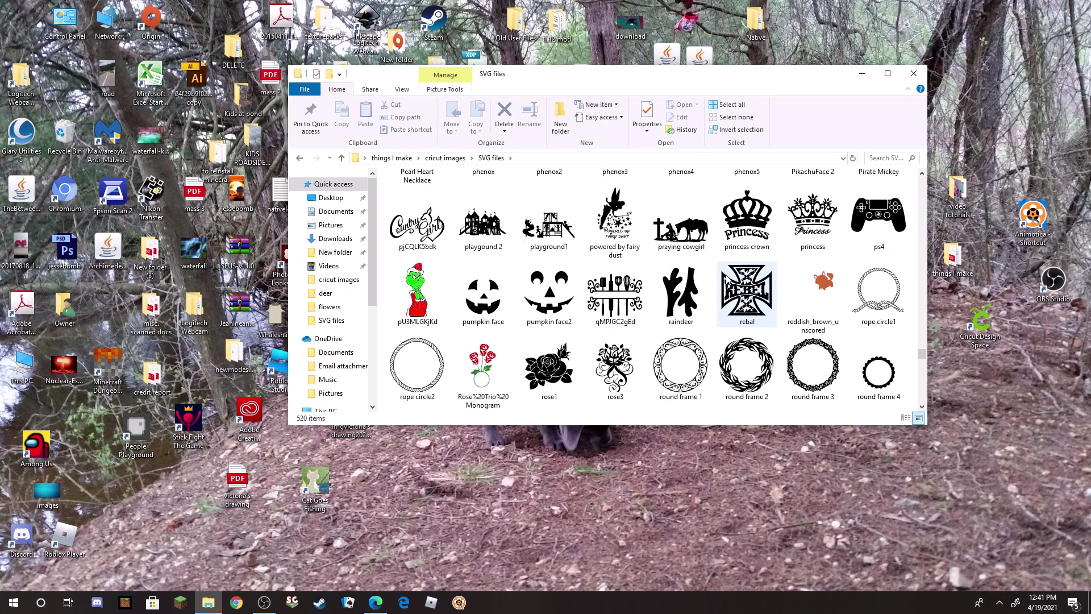
scroll(727, 279, down, 5)
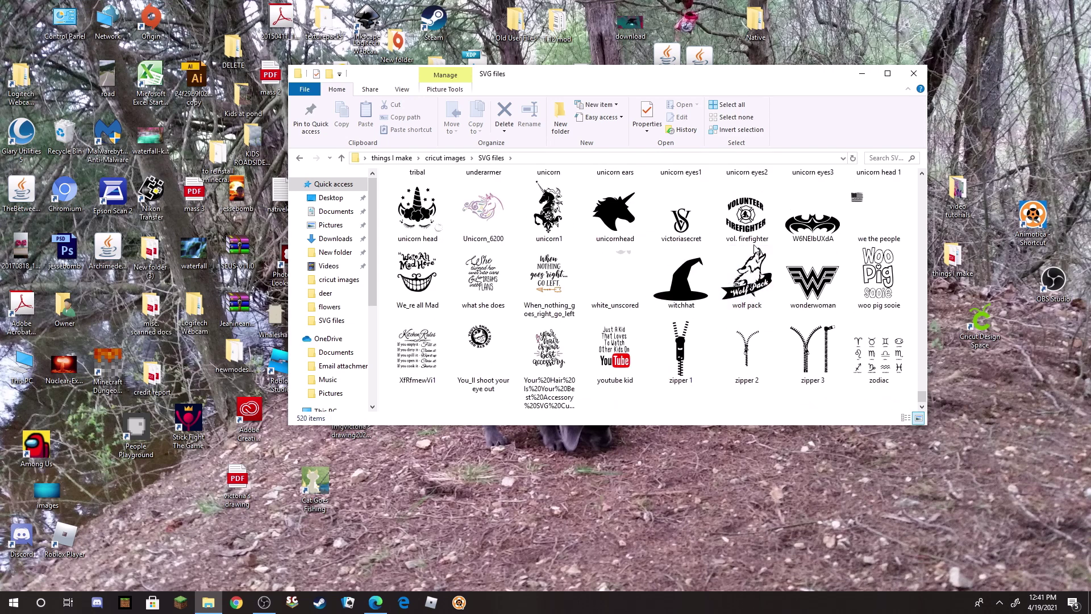
click(912, 75)
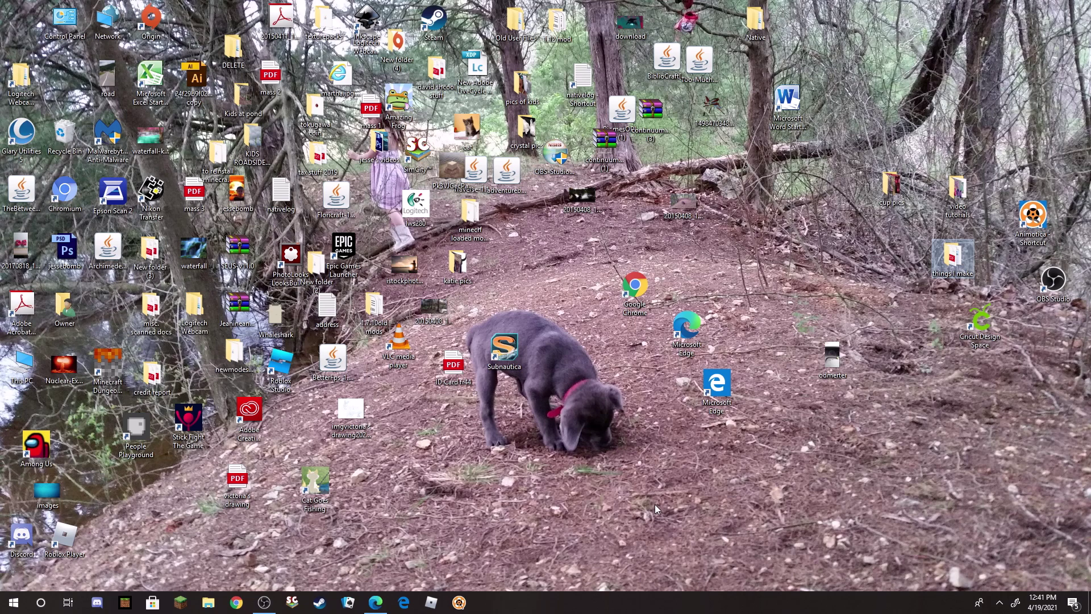
Restore Edge to its start page and search for 'deer head clipart black'.
click(382, 609)
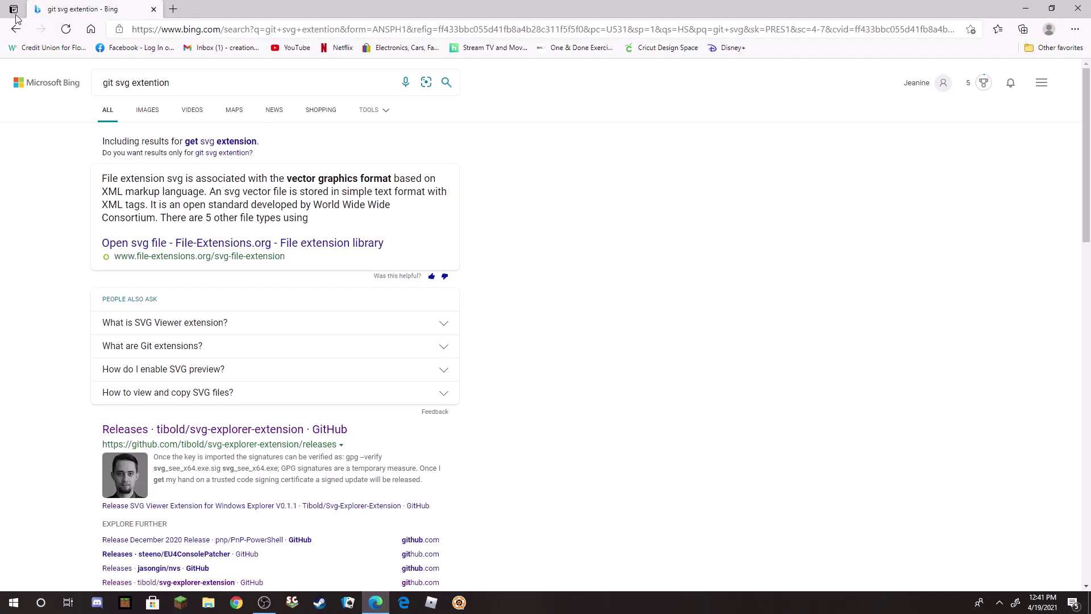
click(92, 29)
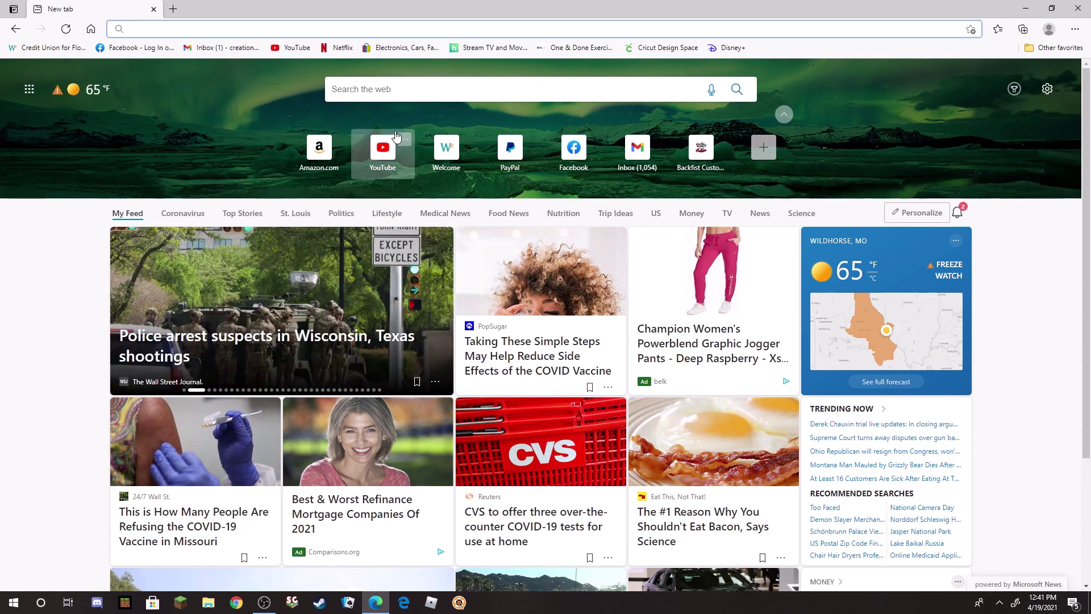
click(366, 91)
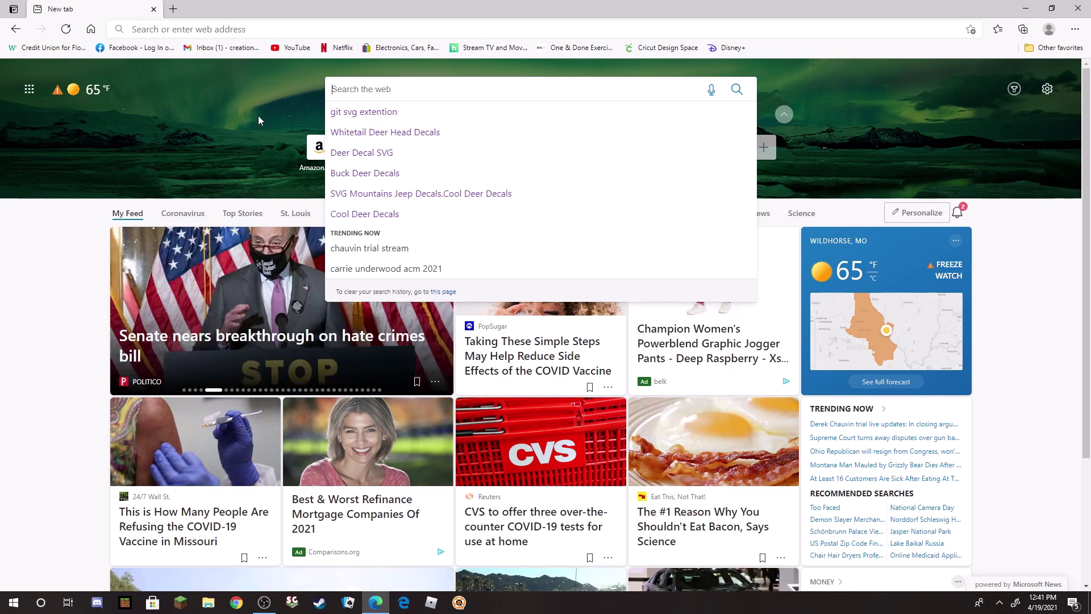
text(deer )
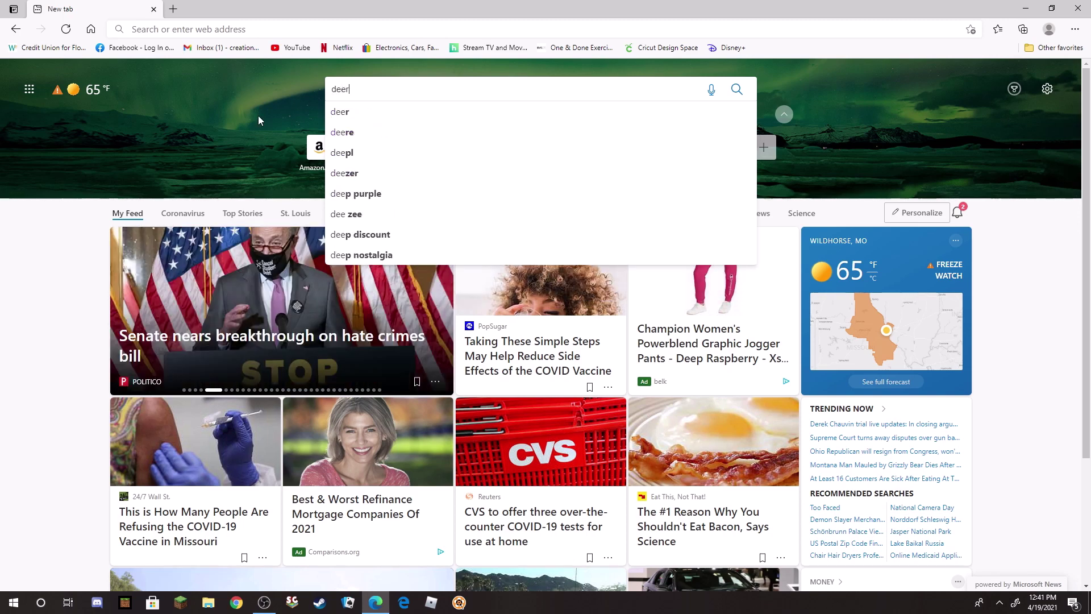
text(hear)
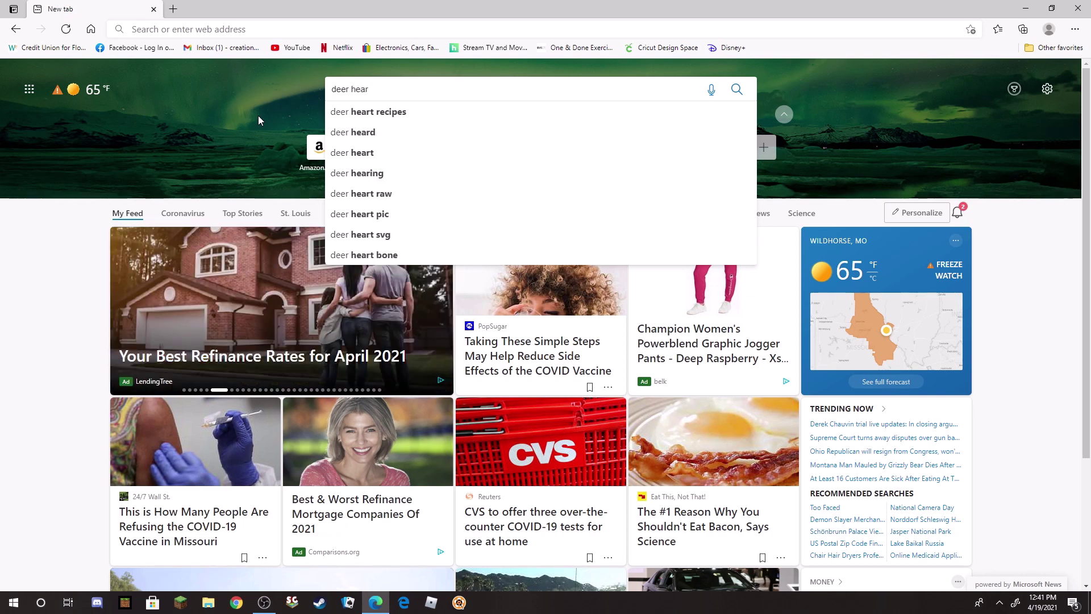
text(cli)
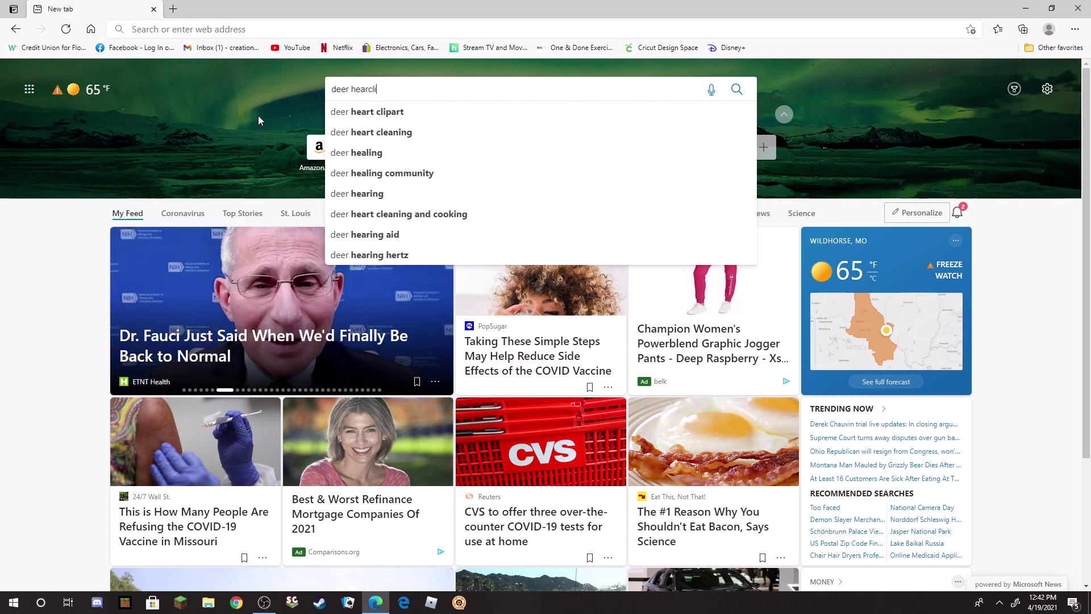
text(p)
key(BackSpace)
key(BackSpace)
key(BackSpace)
key(BackSpace)
key(BackSpace)
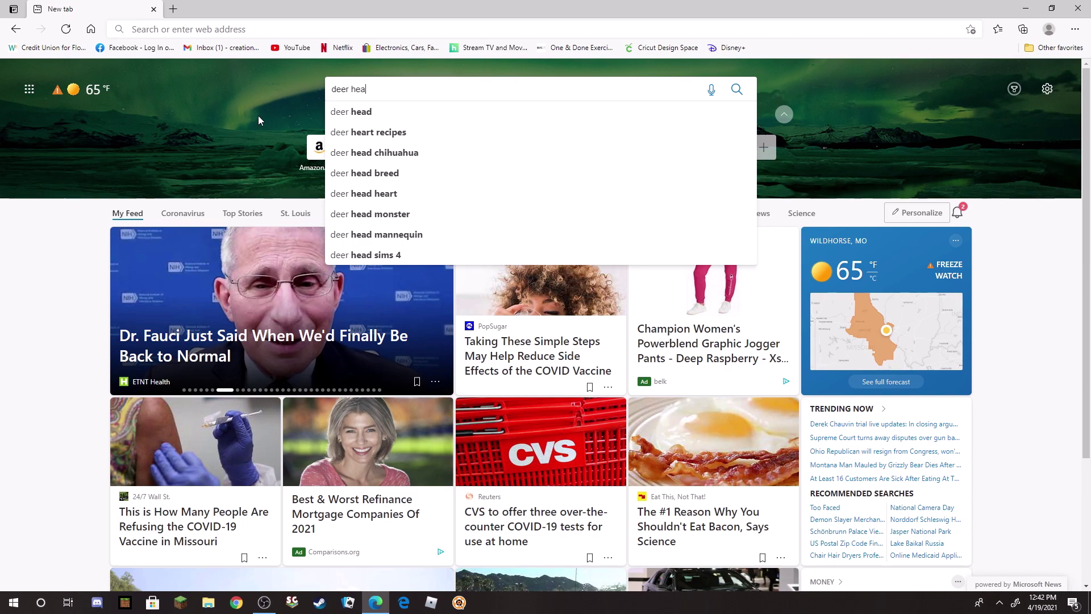
text(d cli)
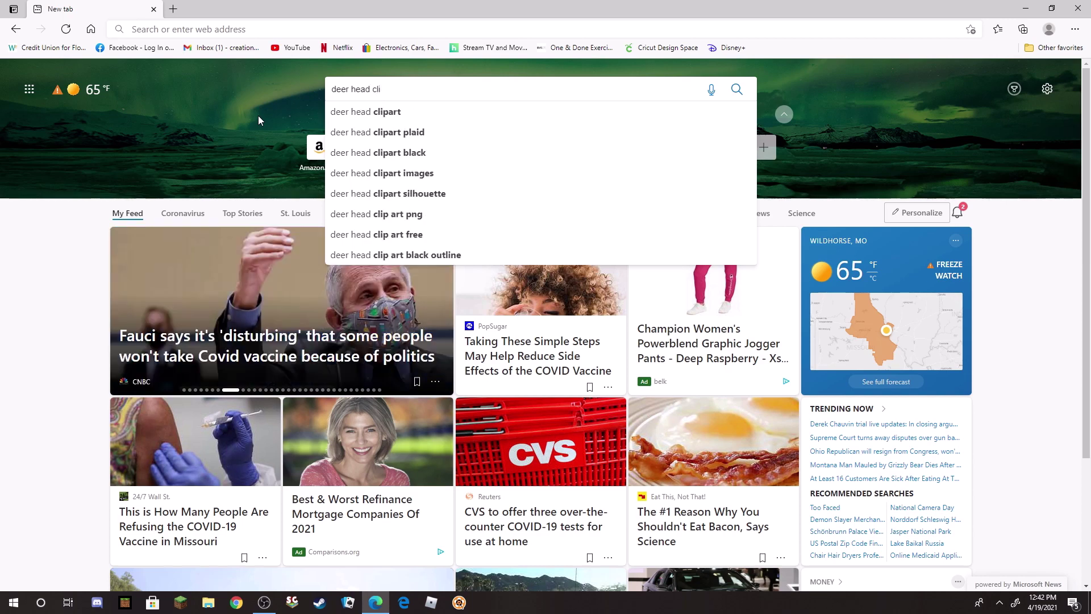
text(ar)
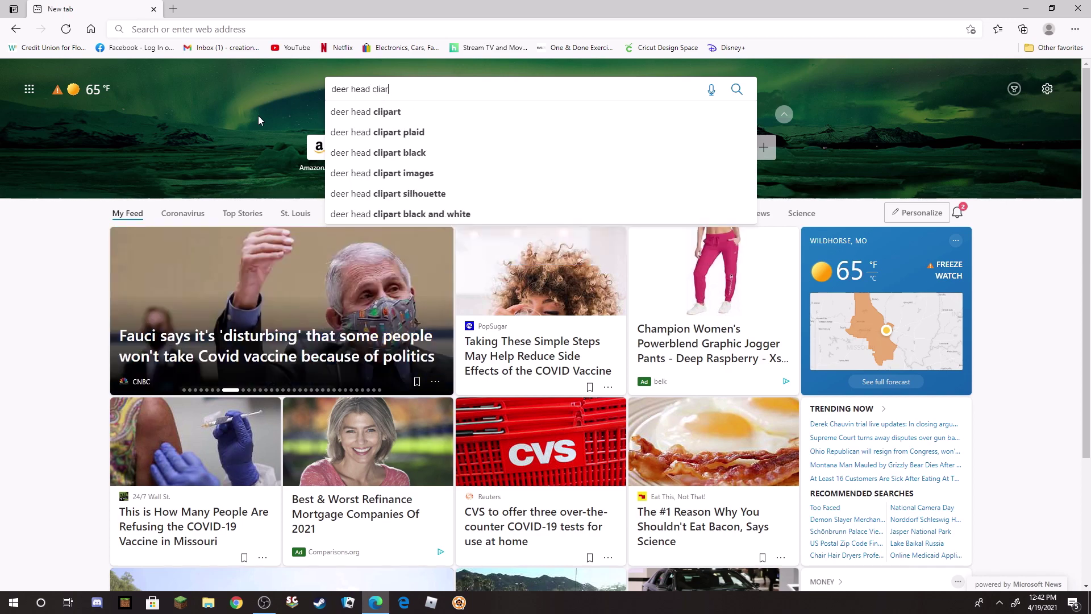
key(BackSpace)
key(BackSpace)
text(part)
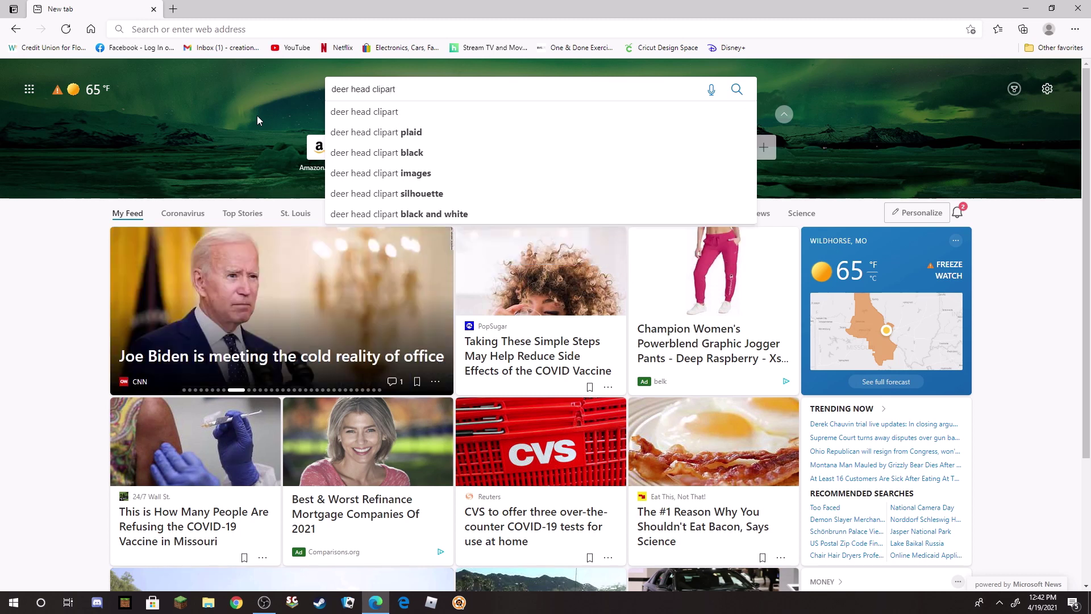
click(402, 153)
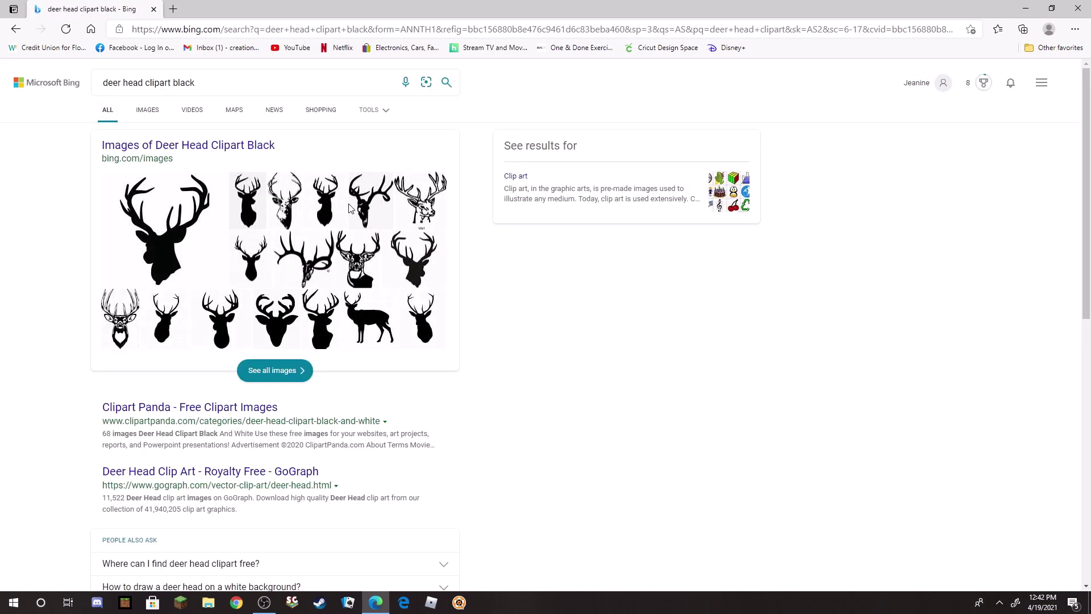
Enlarge the third black deer head silhouette in Bing Images and choose Save image as.
click(147, 111)
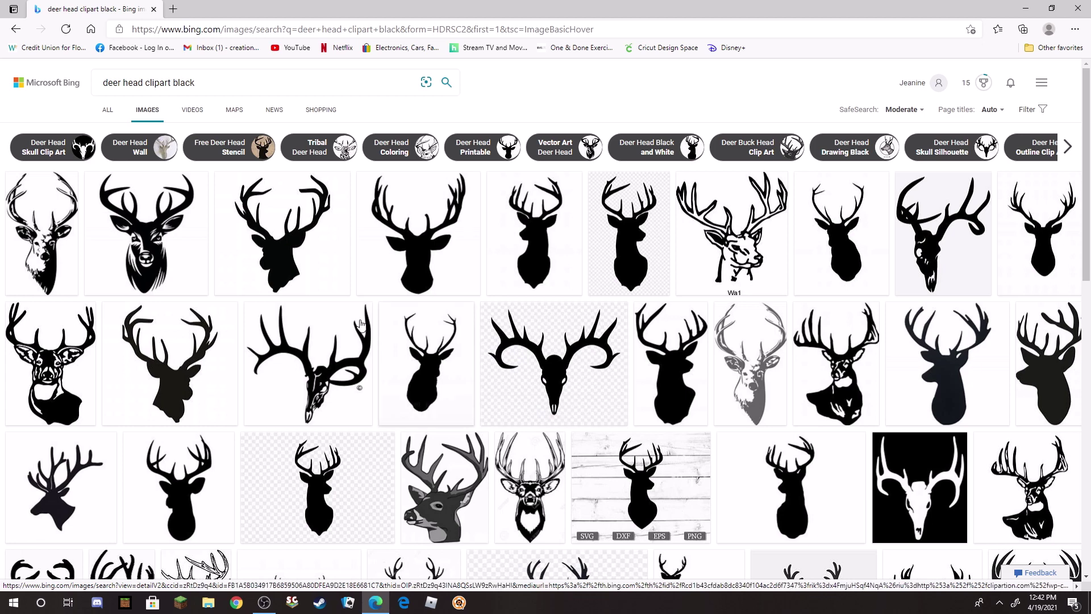
click(286, 244)
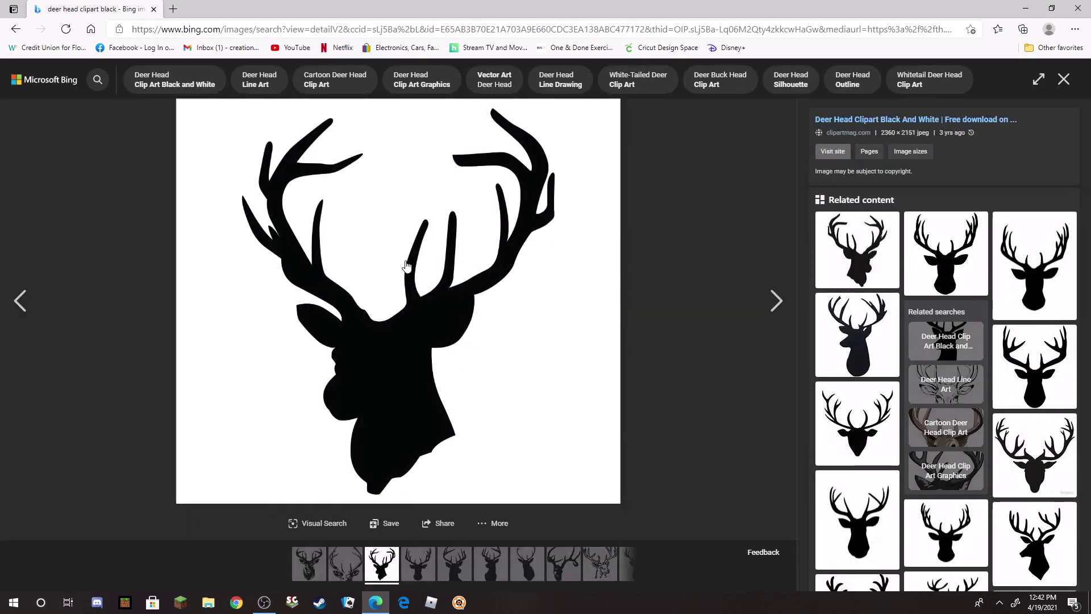
right_click(406, 261)
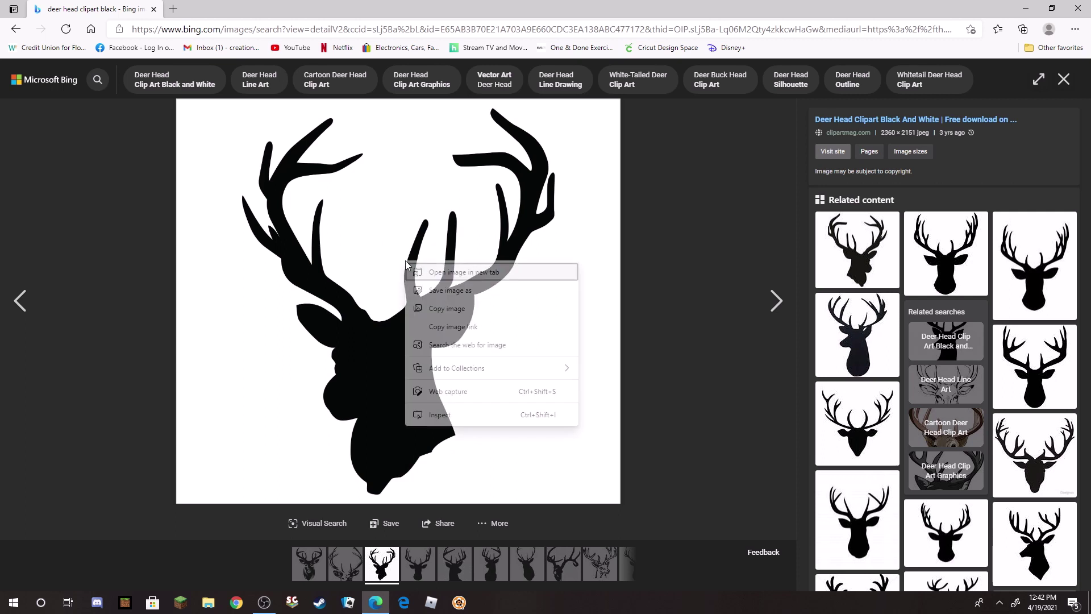
click(469, 291)
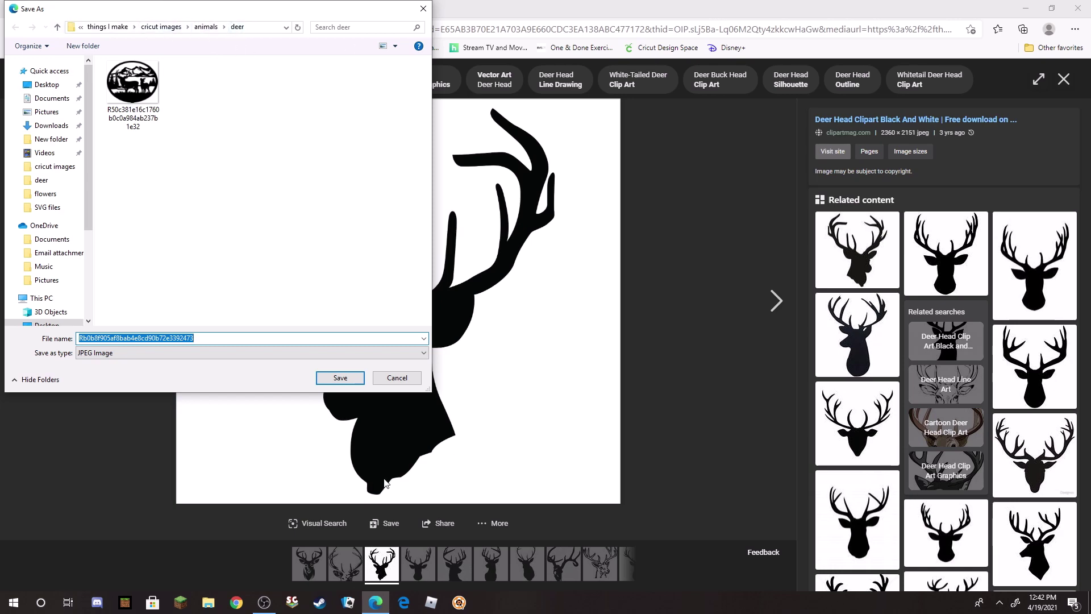
Save the deer head image into the deer folder and return to a new tab page.
click(347, 379)
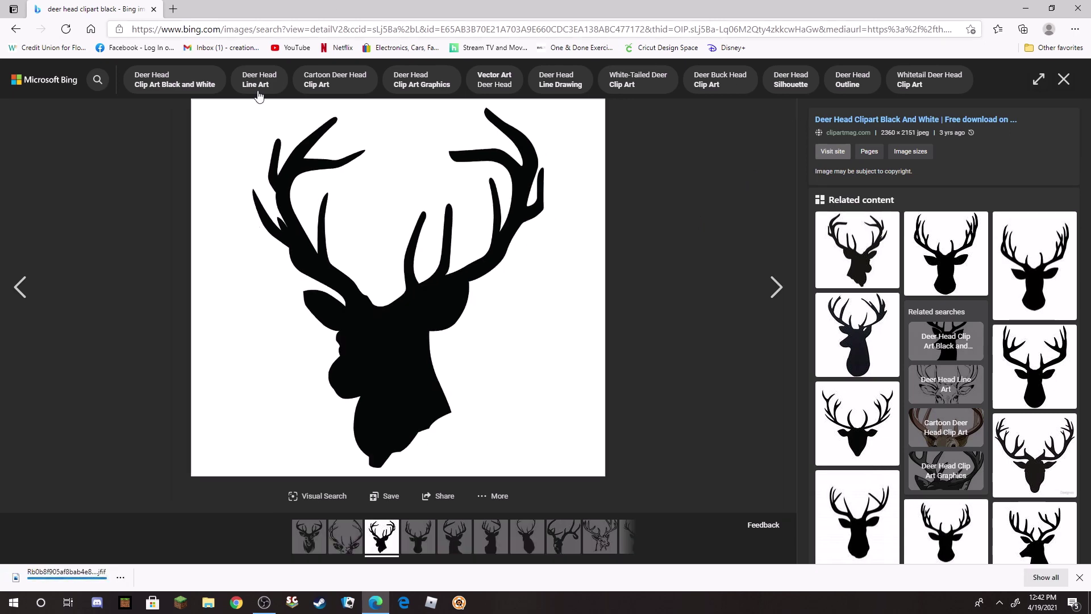
click(1063, 79)
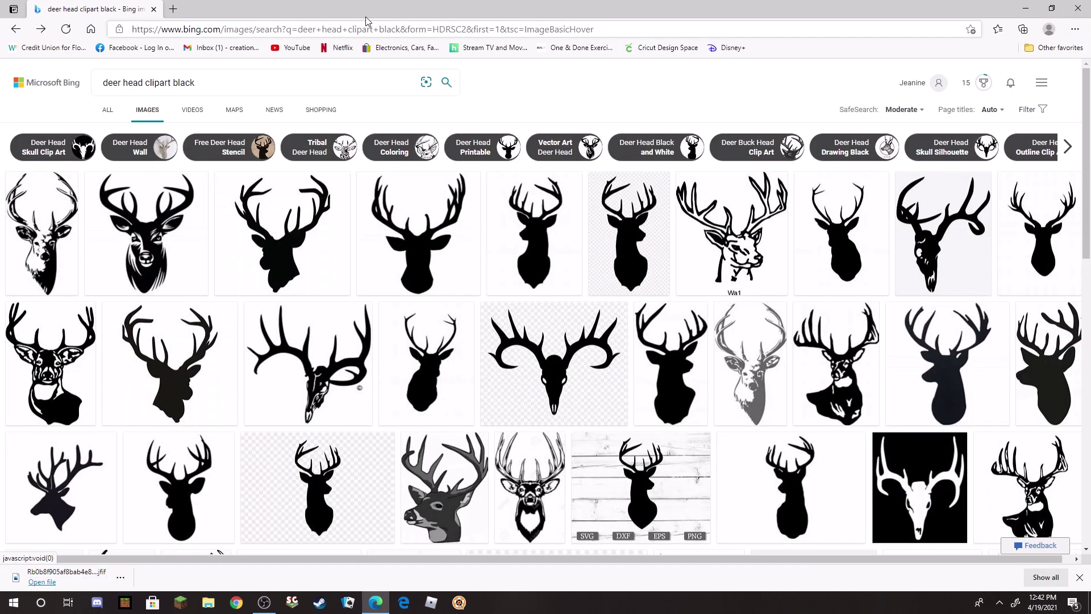
click(91, 29)
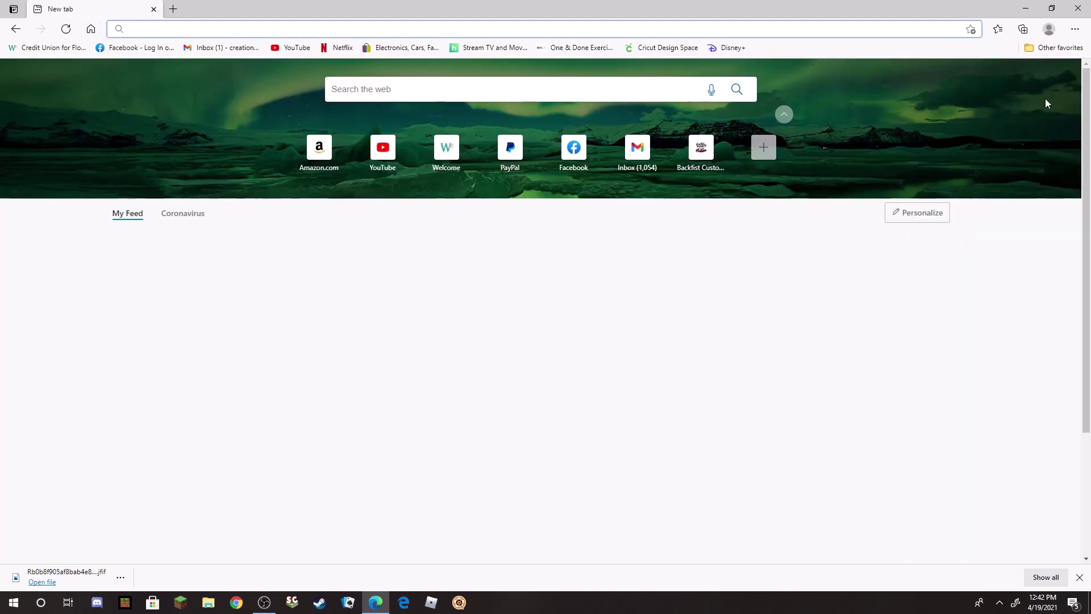
click(1054, 48)
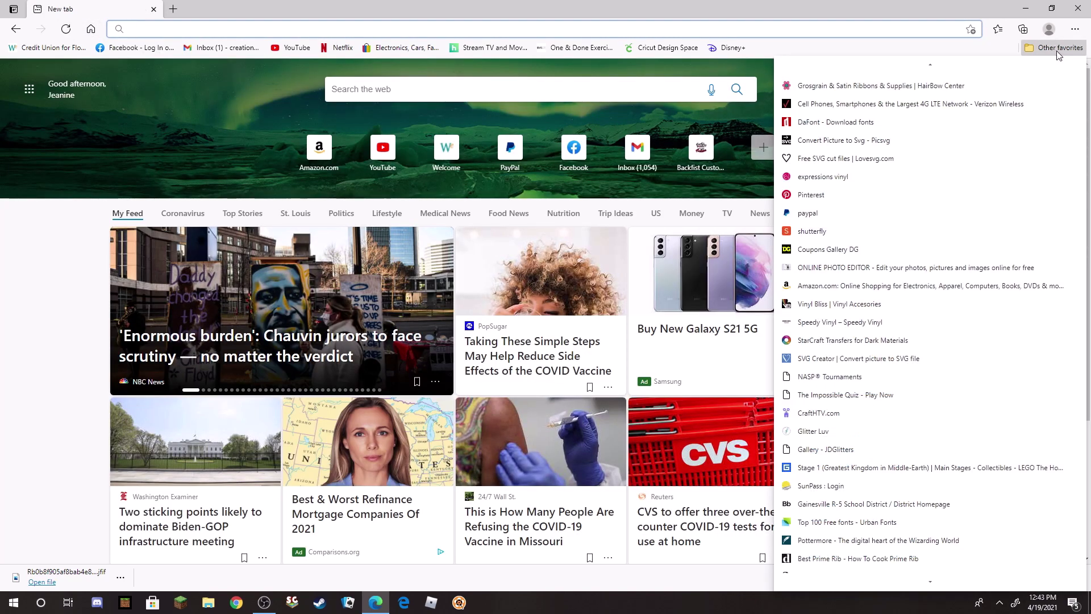
Go to the Picsvg converter favorite and begin uploading a picture from the Desktop.
click(846, 140)
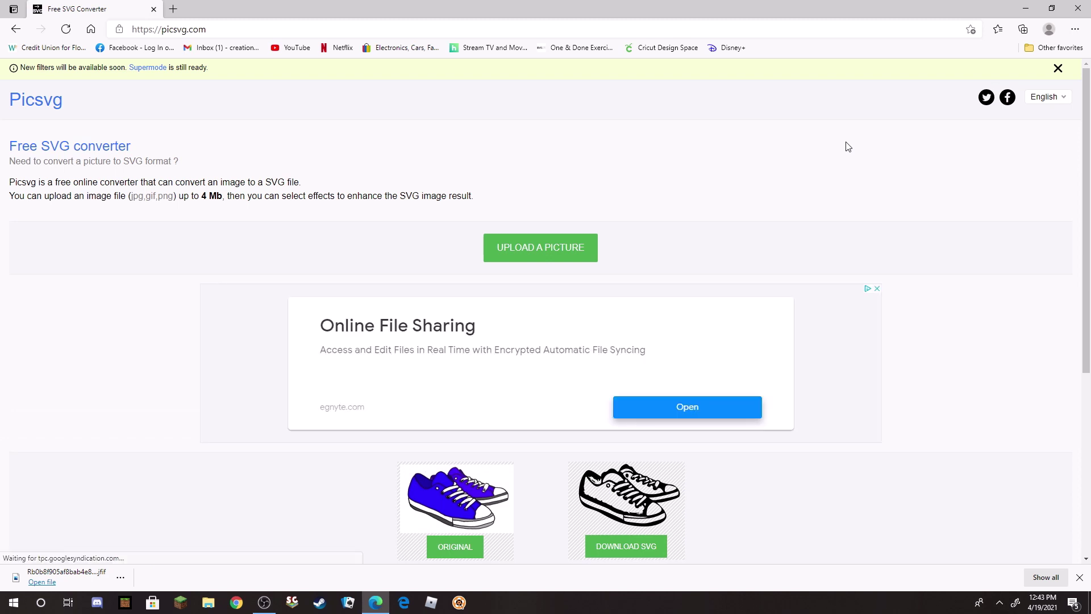
click(536, 255)
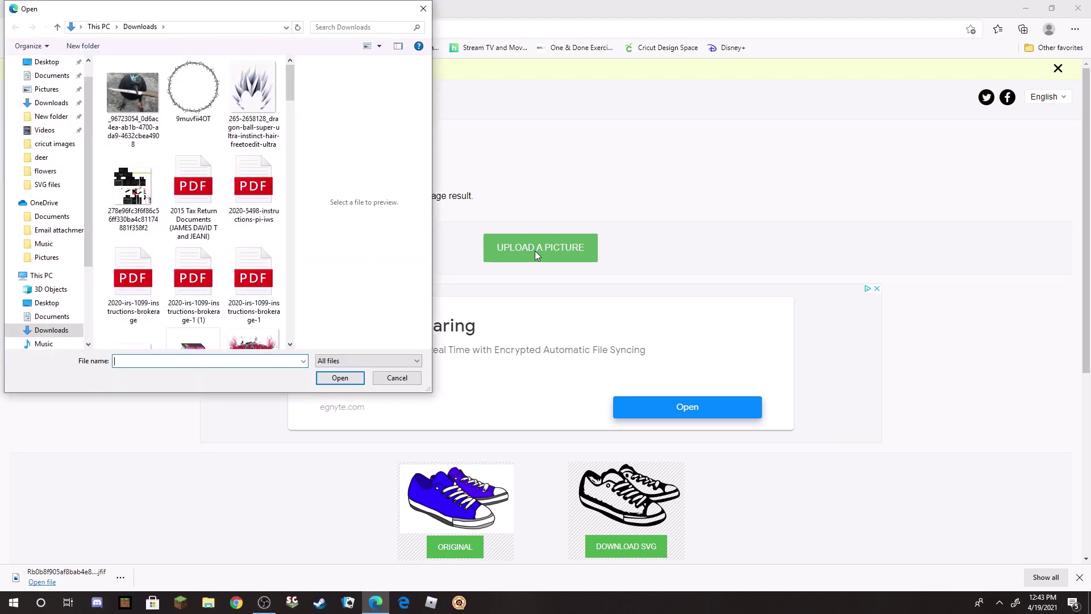
click(117, 28)
click(46, 62)
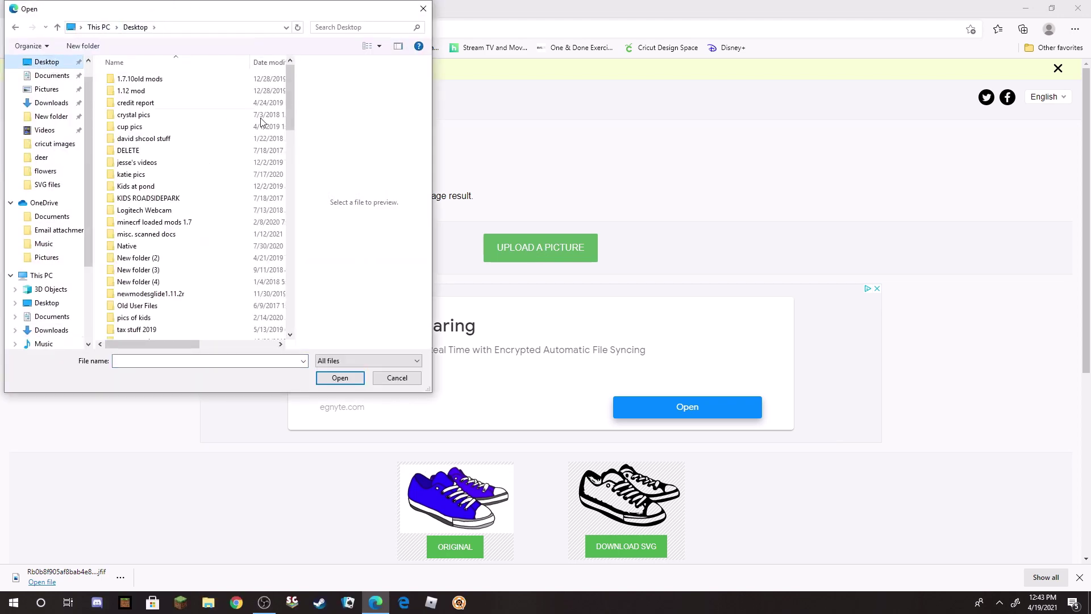
scroll(194, 239, down, 4)
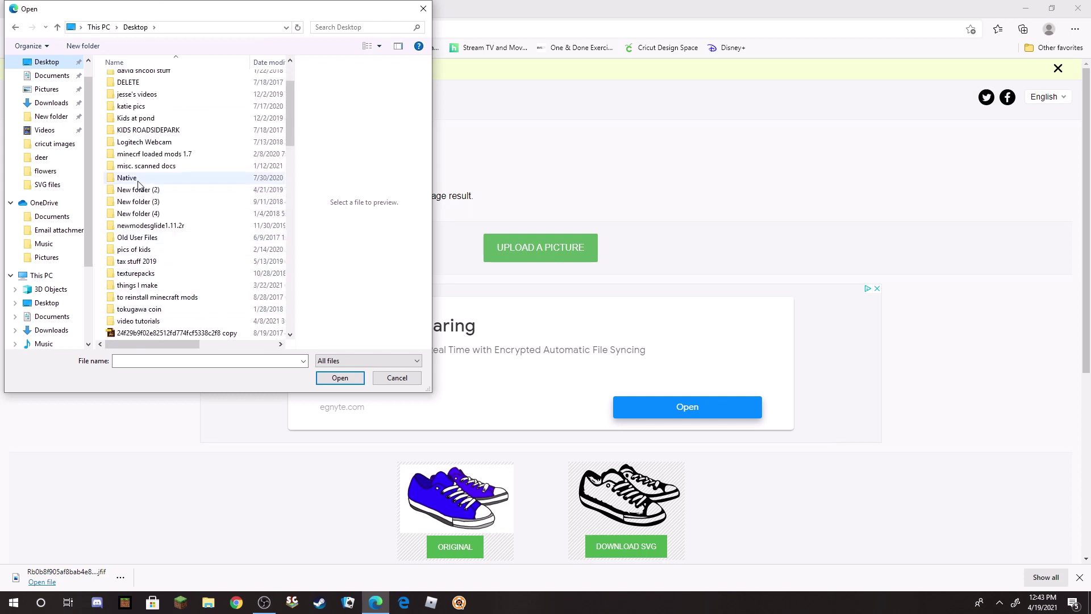
Upload the downloaded deer head image from things I make > cricut images > animals > deer.
double_click(138, 285)
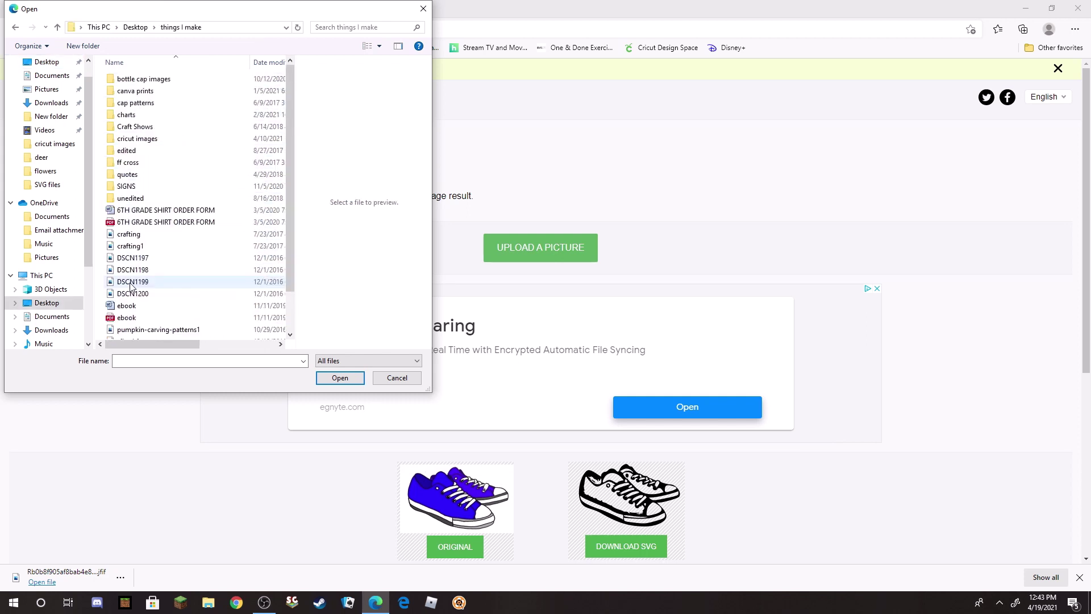
click(142, 139)
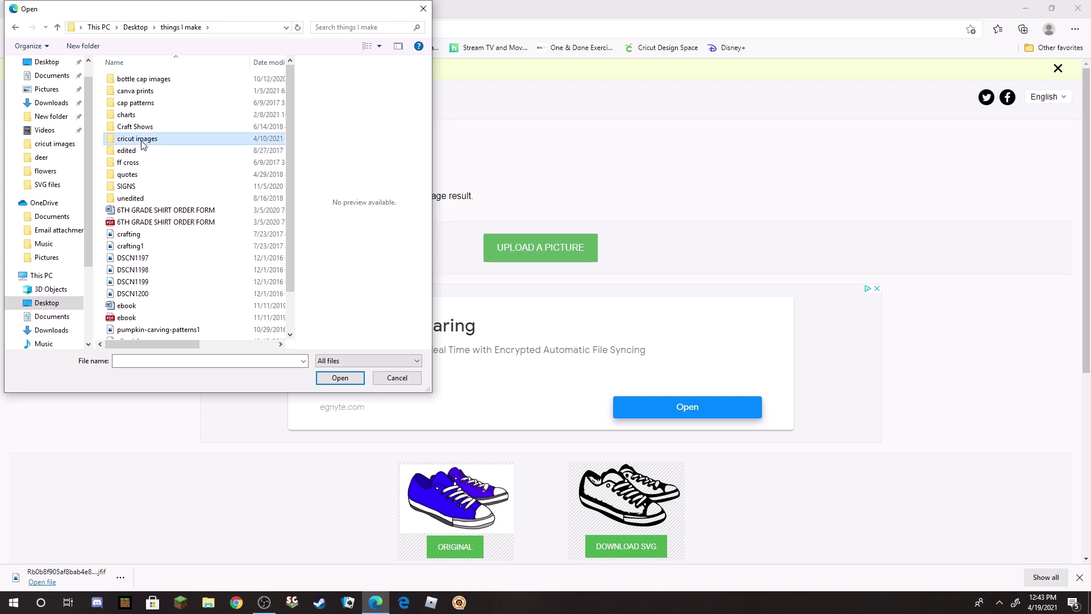
double_click(143, 141)
drag(294, 169, 392, 166)
click(150, 95)
double_click(151, 95)
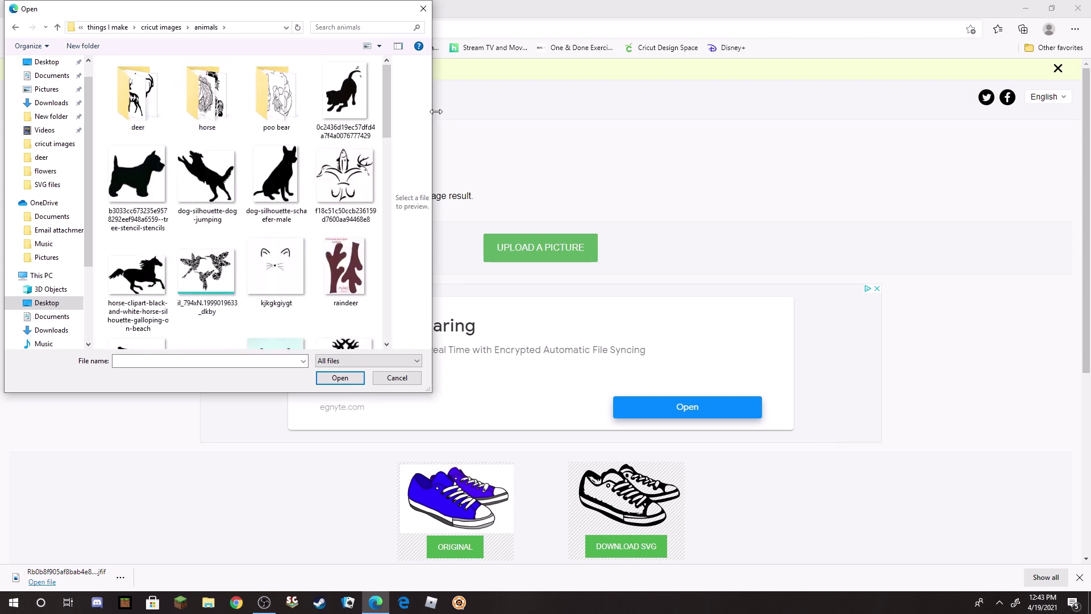
double_click(147, 109)
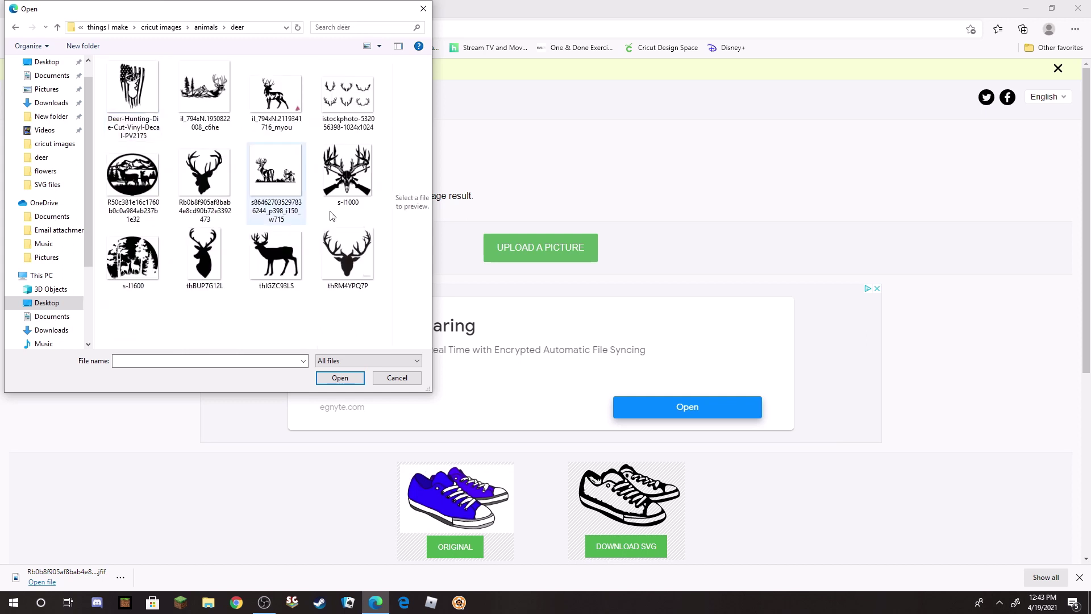
click(203, 185)
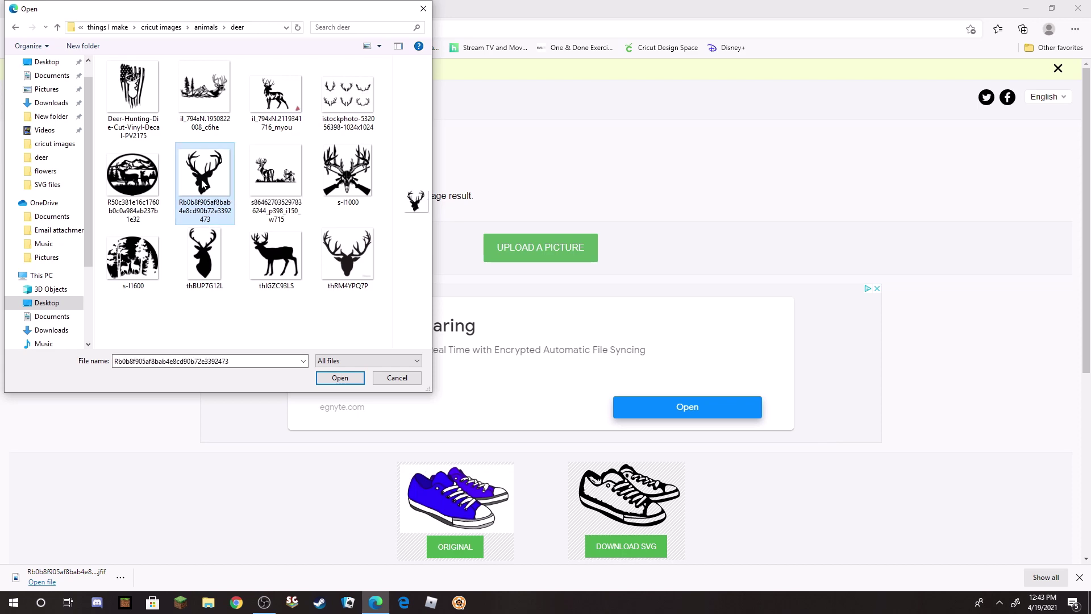
click(340, 378)
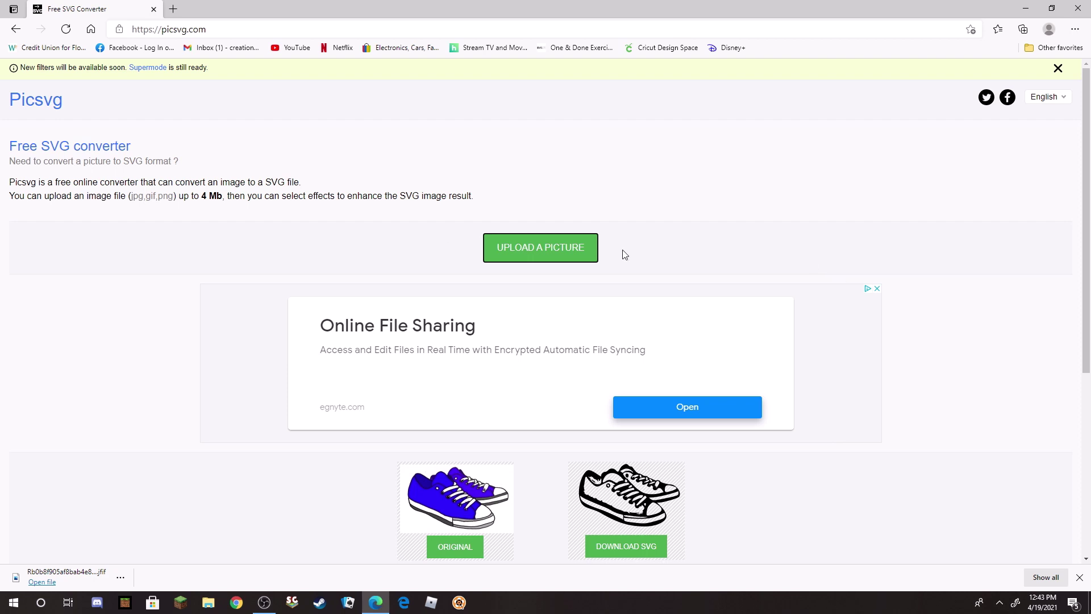
Upload a different deer head picture from the deer folder to Picsvg.
click(536, 250)
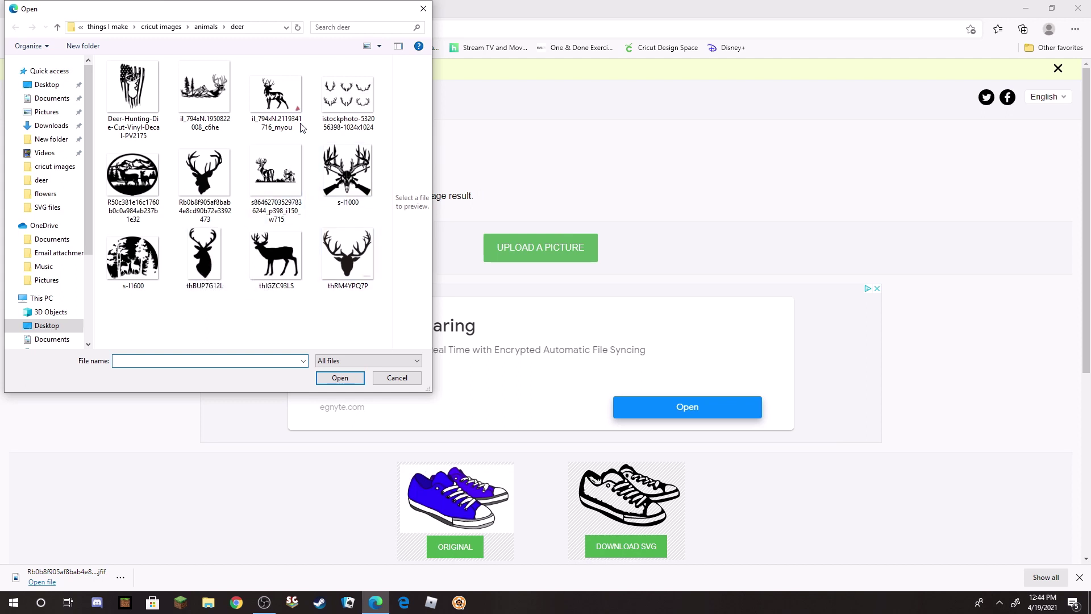
double_click(131, 182)
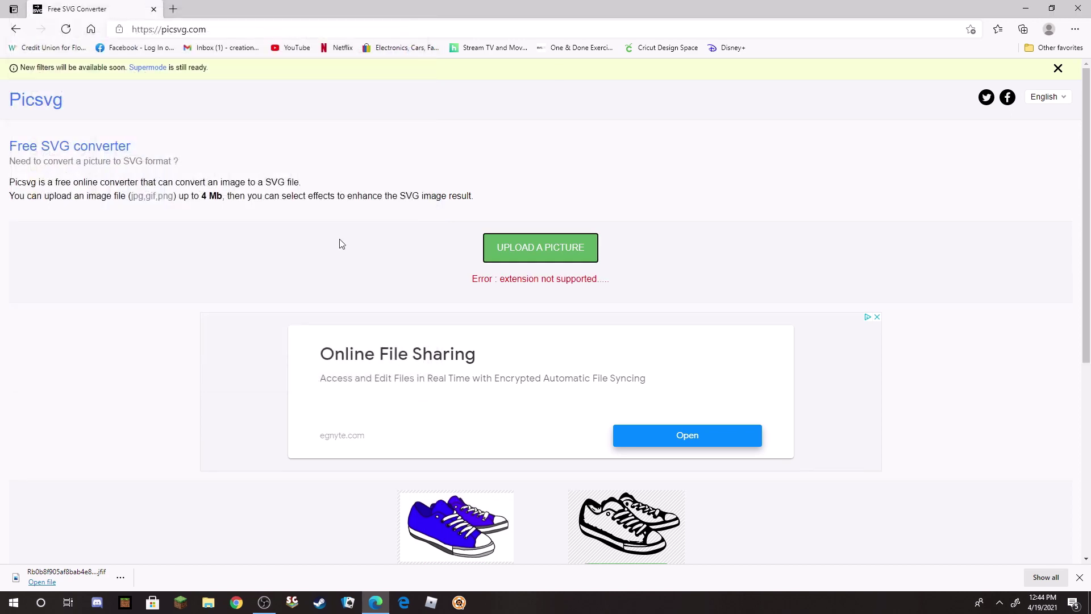
click(506, 248)
double_click(367, 258)
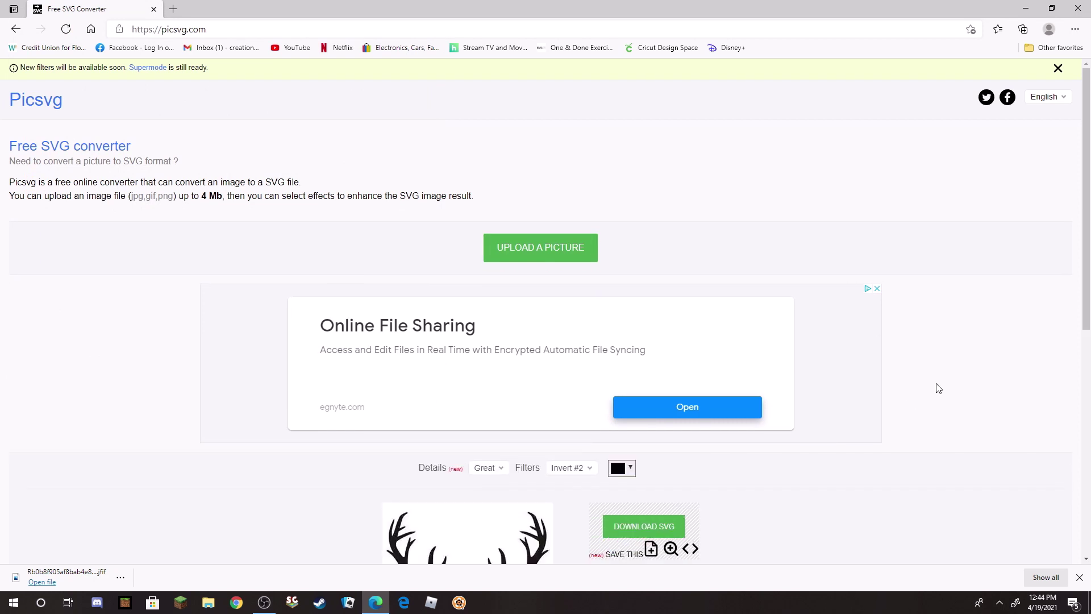
Set Picsvg's Details to Strong and Filters to Ready #3, then review the preview.
scroll(928, 381, down, 4)
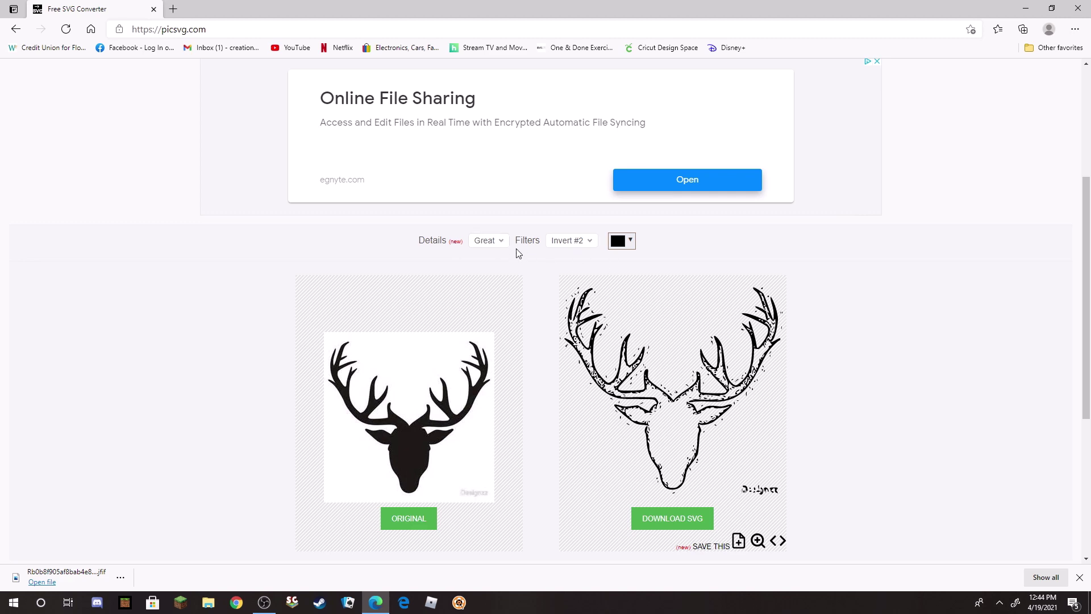
click(501, 243)
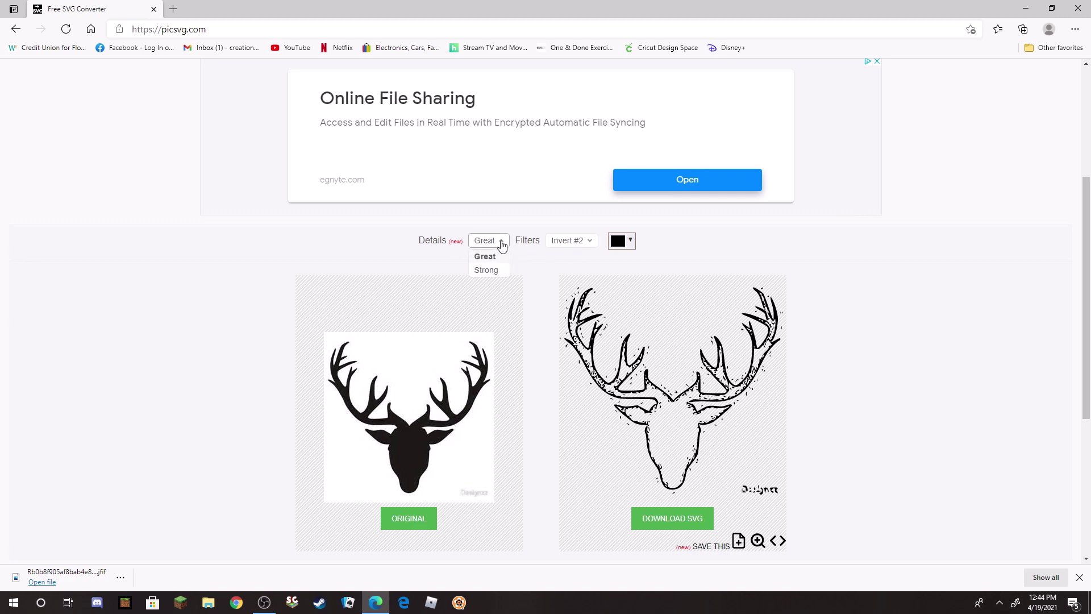
click(493, 271)
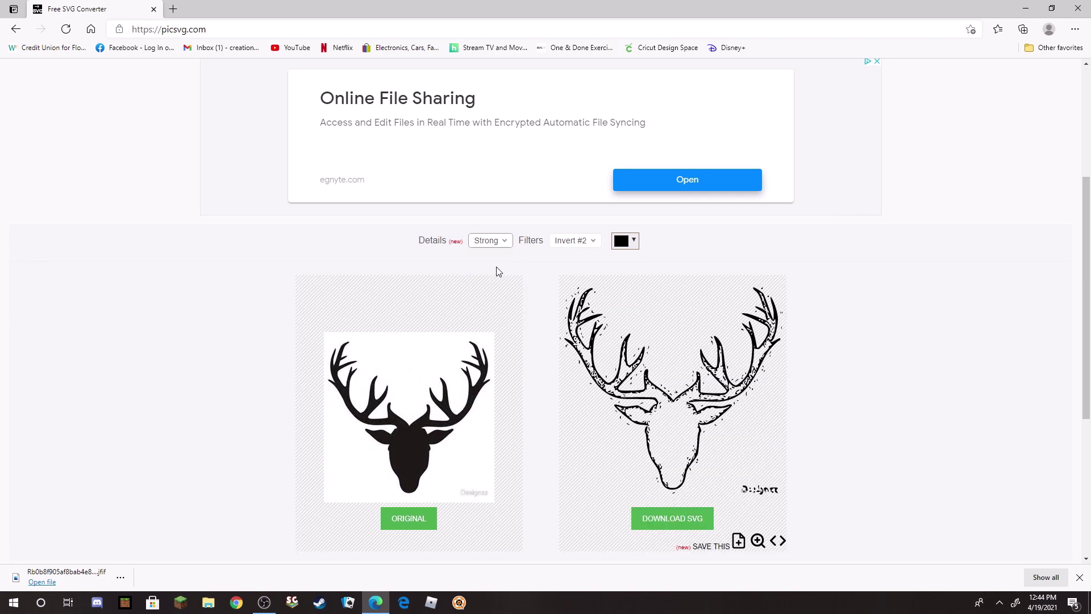
click(594, 246)
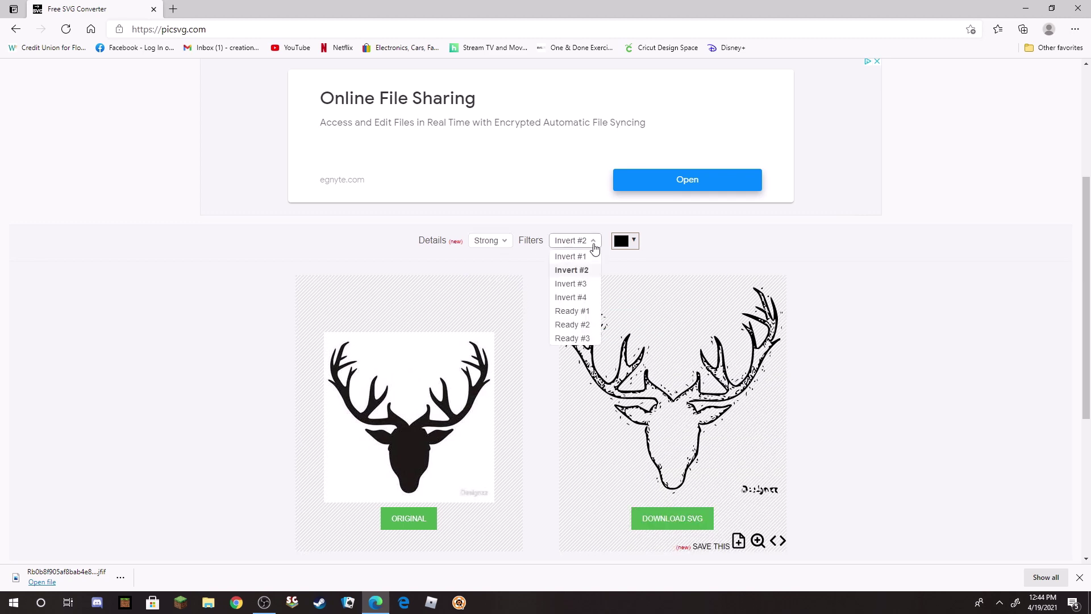
click(572, 338)
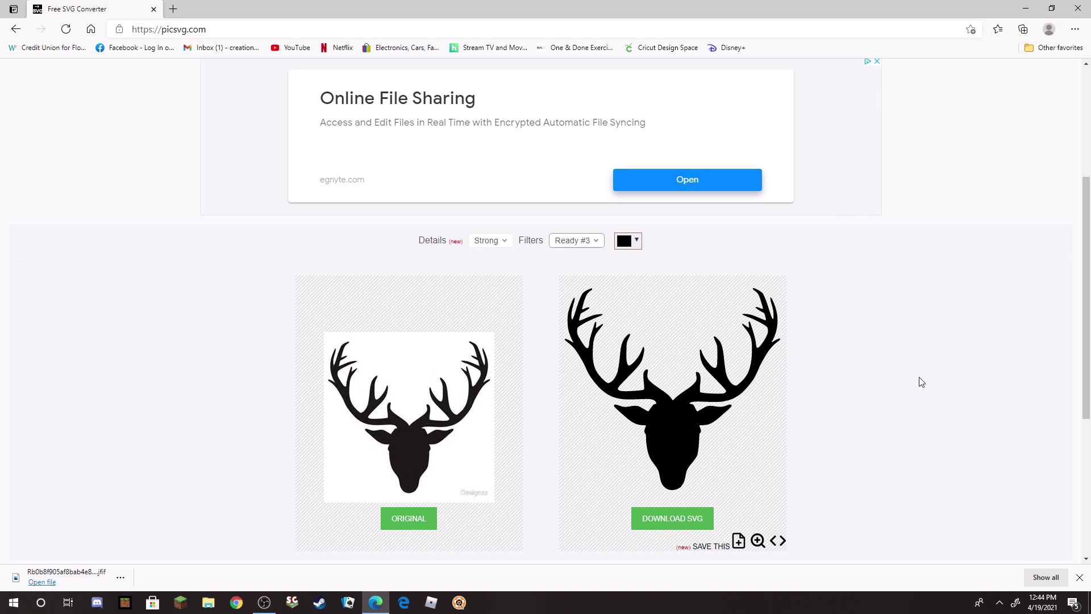
scroll(896, 358, down, 1)
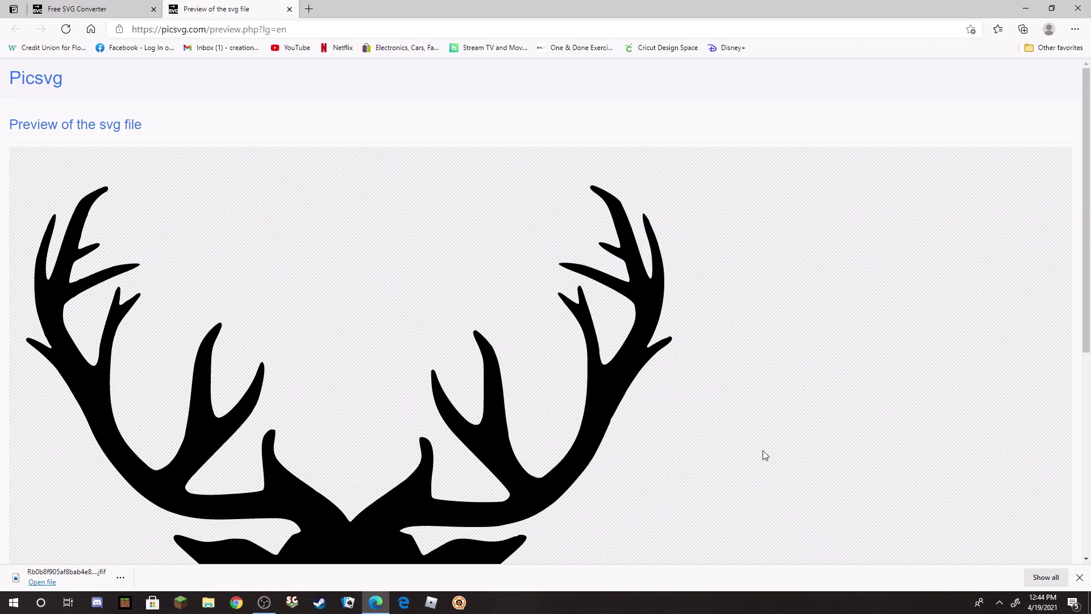
Save the SVG silhouette image into the cricut images > SVG files folder.
scroll(813, 357, down, 4)
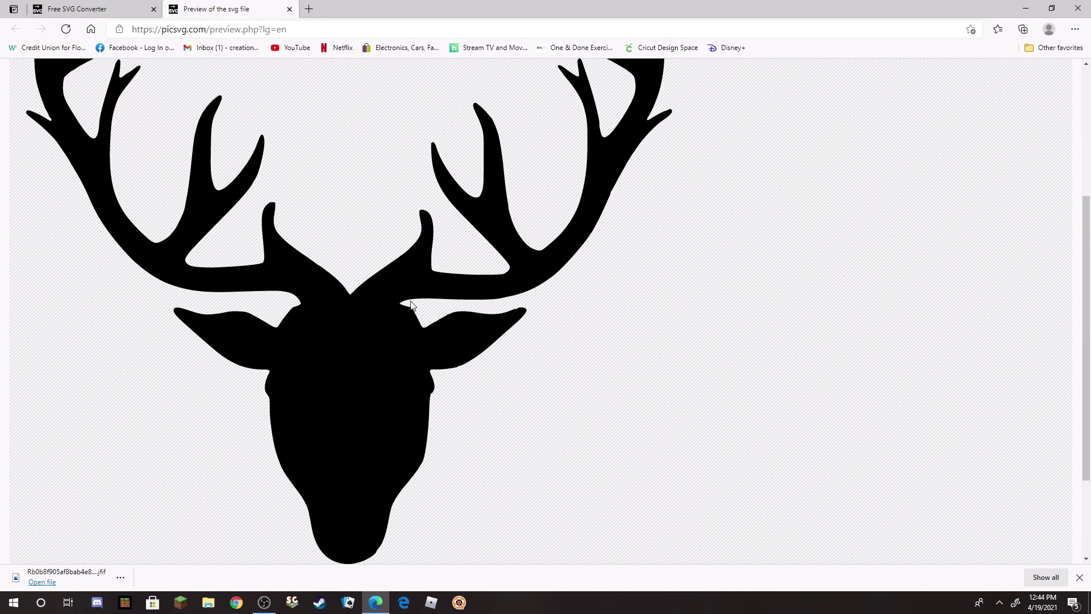
right_click(357, 294)
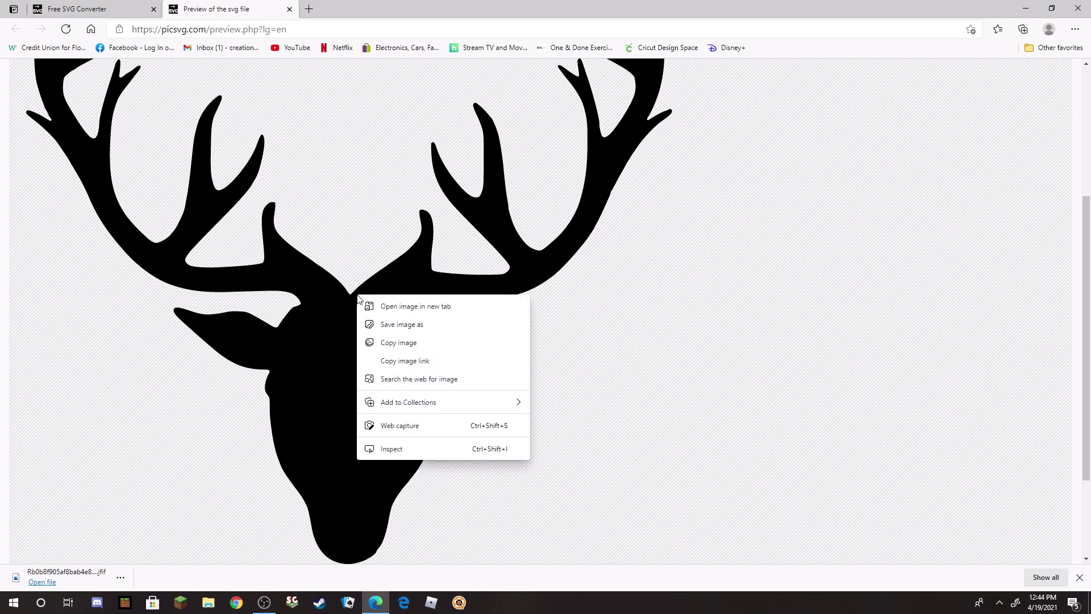
click(394, 324)
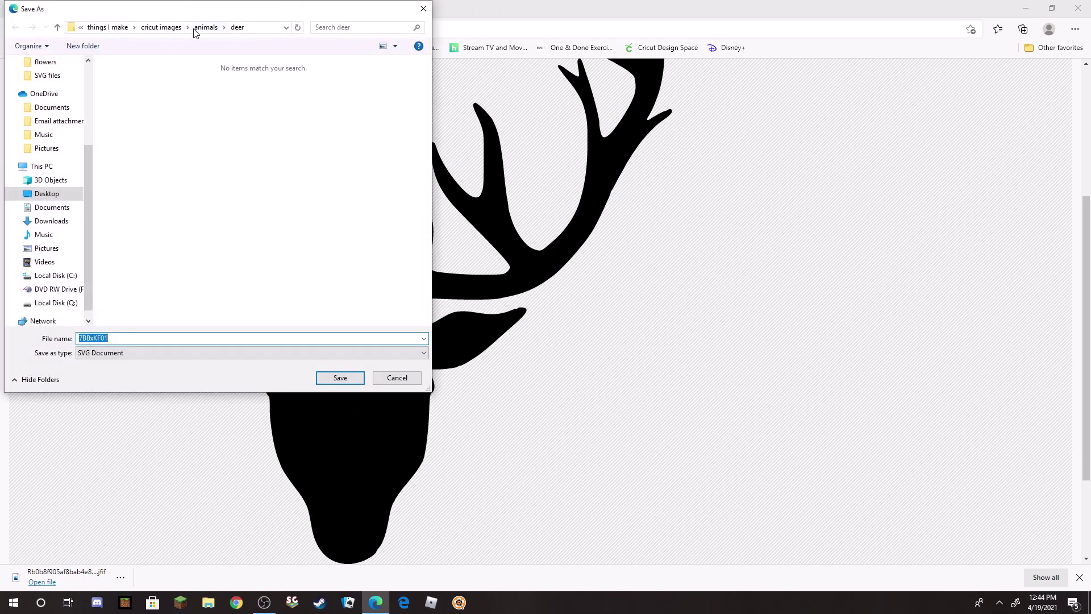
click(187, 27)
scroll(211, 196, down, 1)
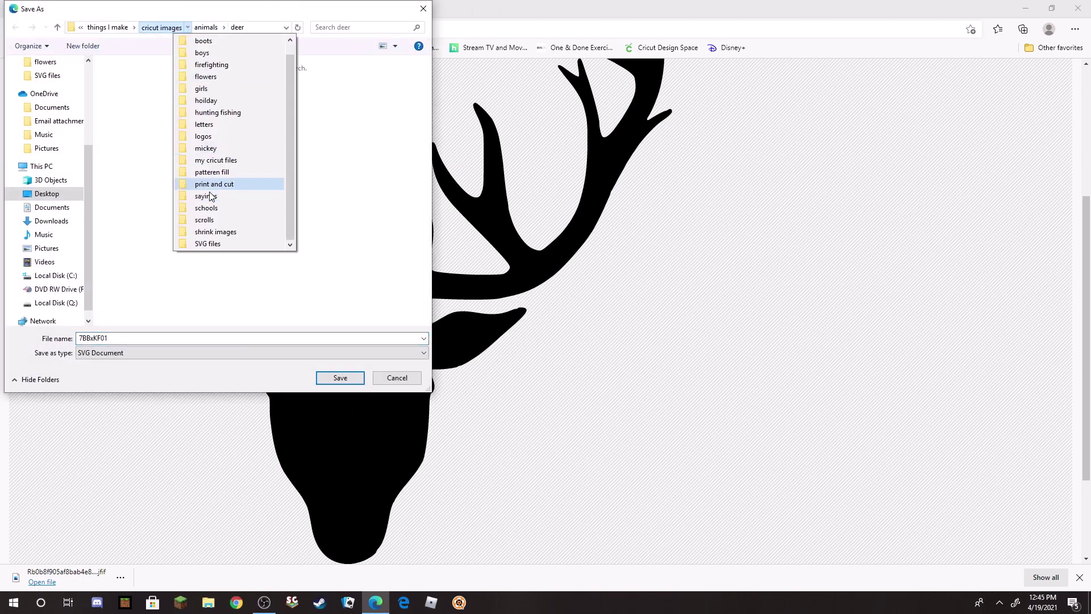
click(202, 244)
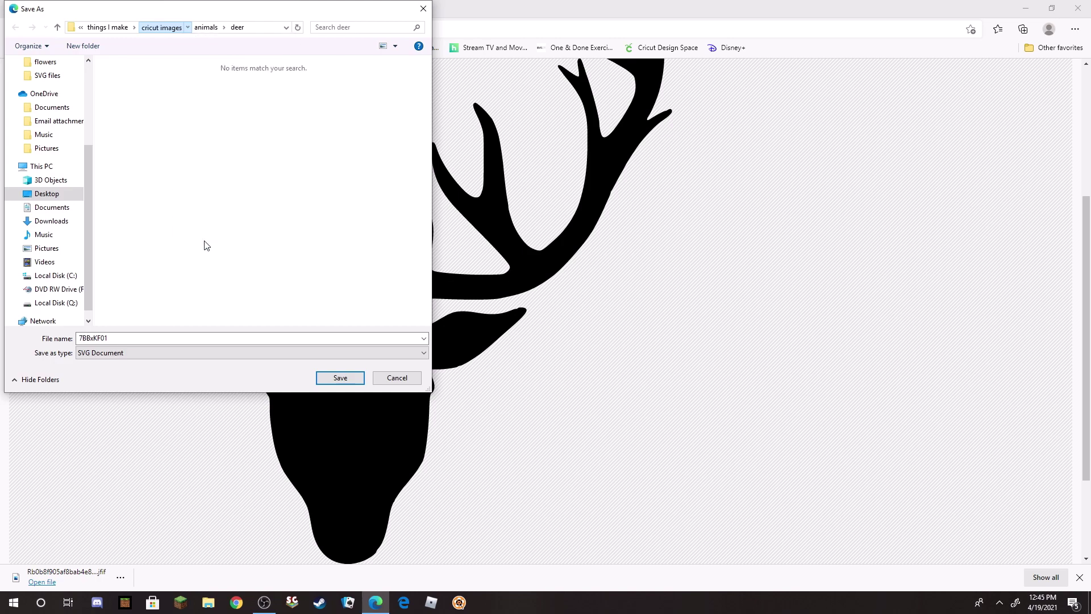
Name the file 'deer head', save it, and minimize Edge.
double_click(130, 340)
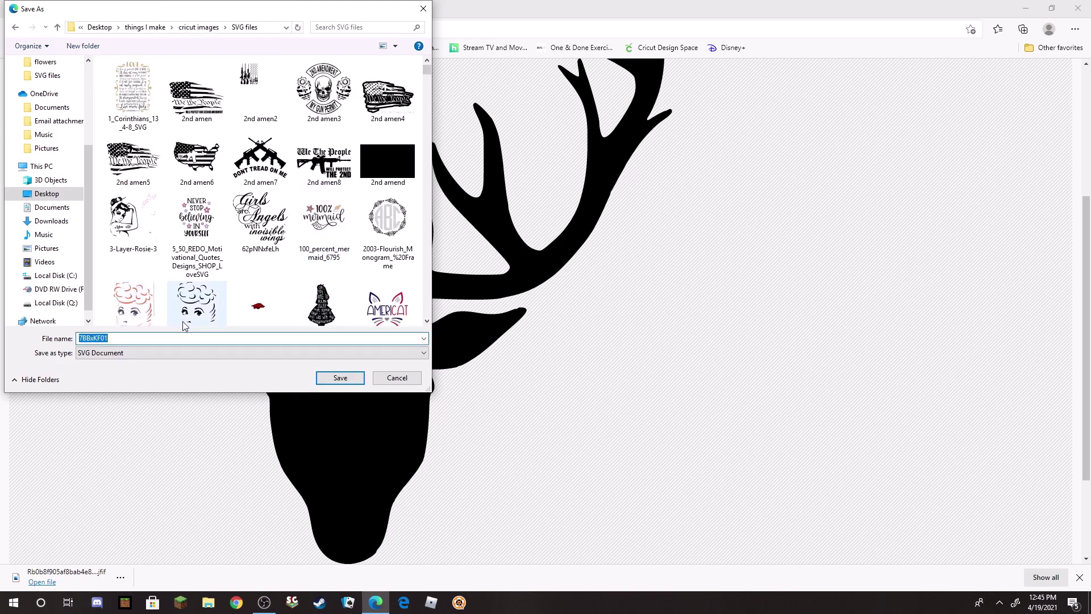
text(der)
key(BackSpace)
text(e)
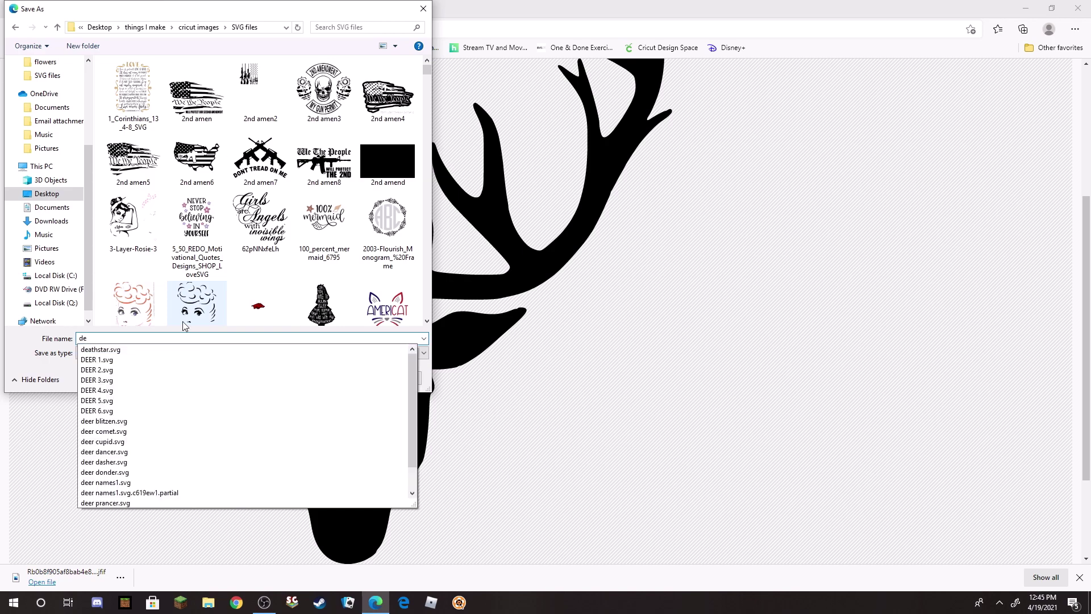
text(r head)
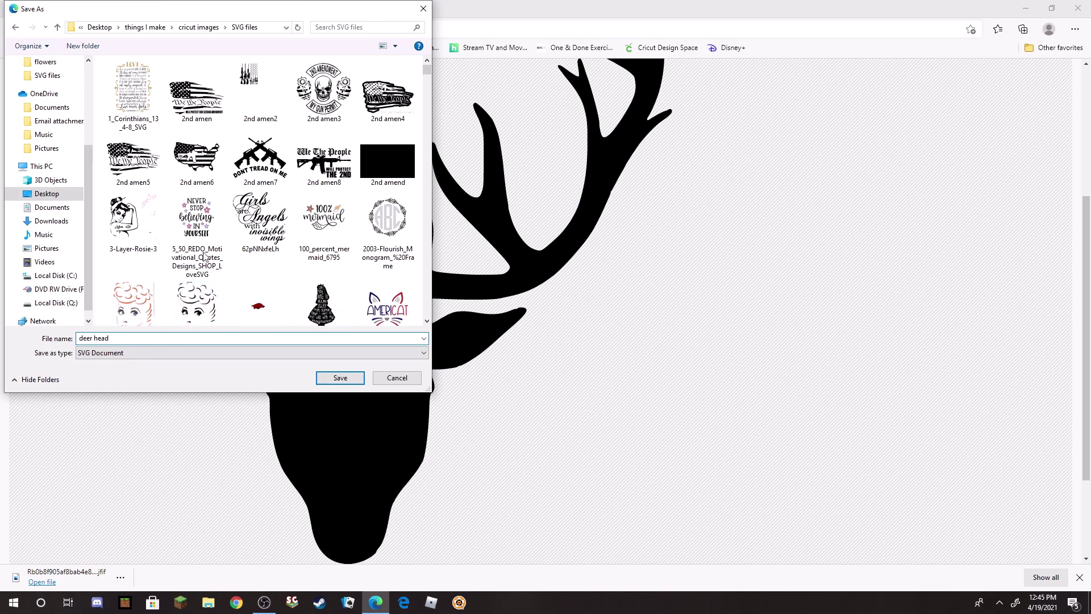
click(333, 379)
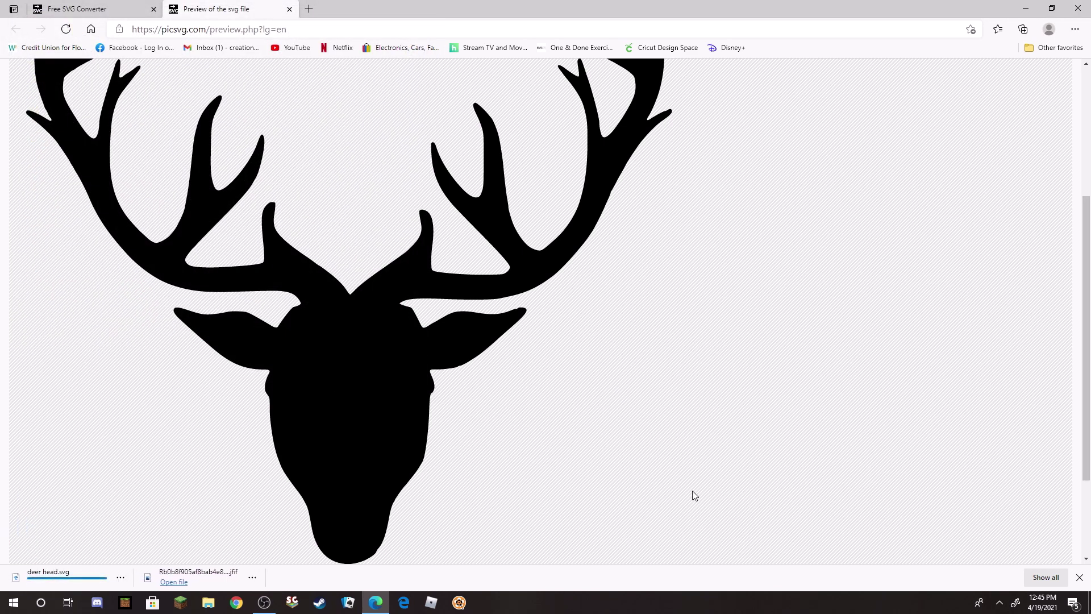
click(1026, 8)
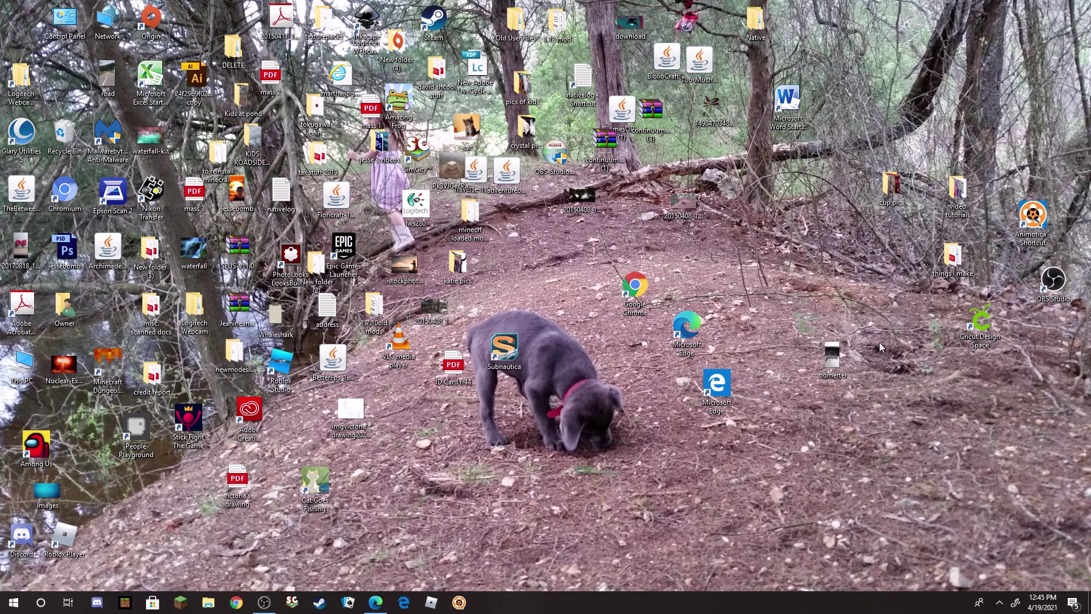
Open things I make > cricut images > SVG files and find the new deer head silhouette thumbnail.
double_click(960, 256)
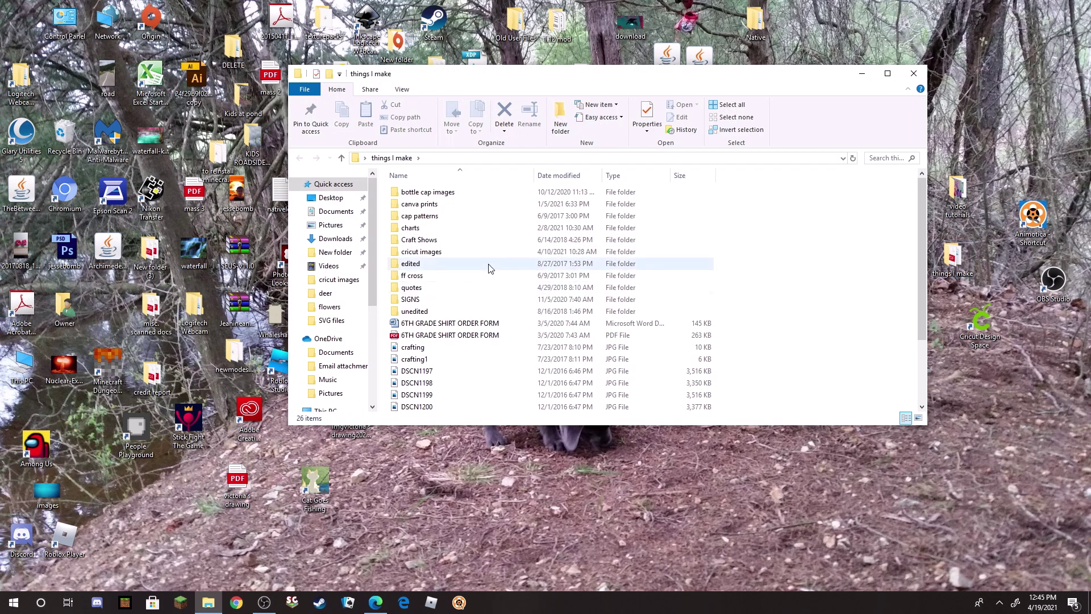
click(459, 254)
double_click(459, 257)
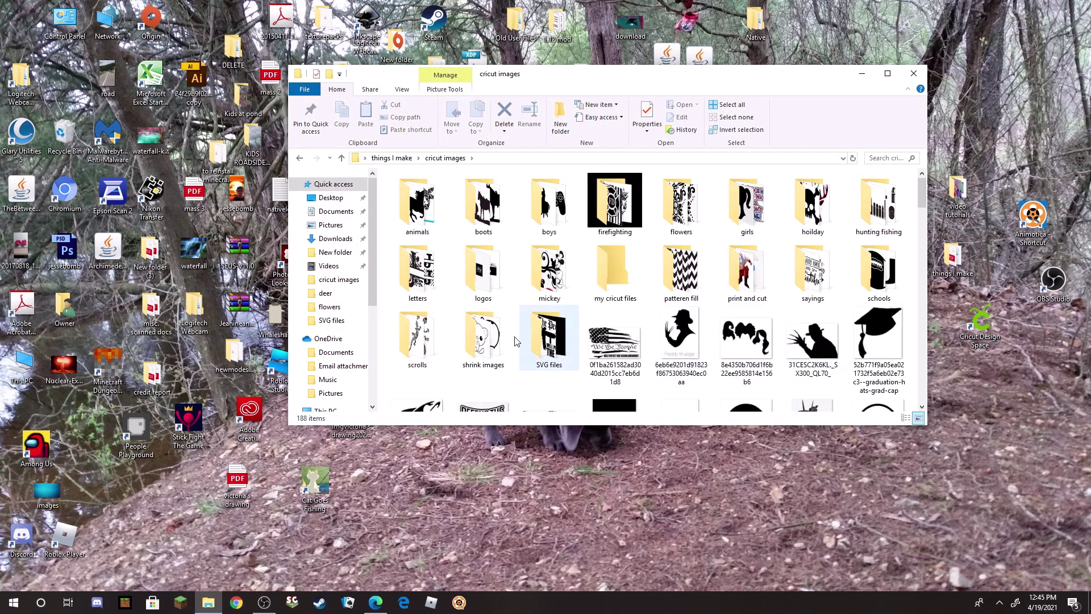
double_click(540, 347)
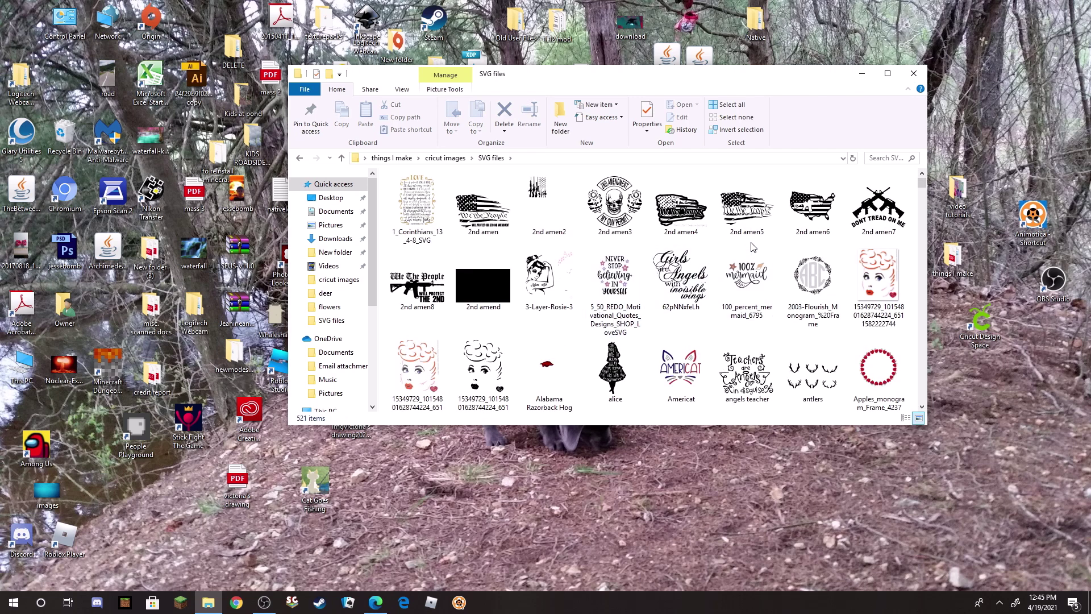
scroll(753, 246, down, 10)
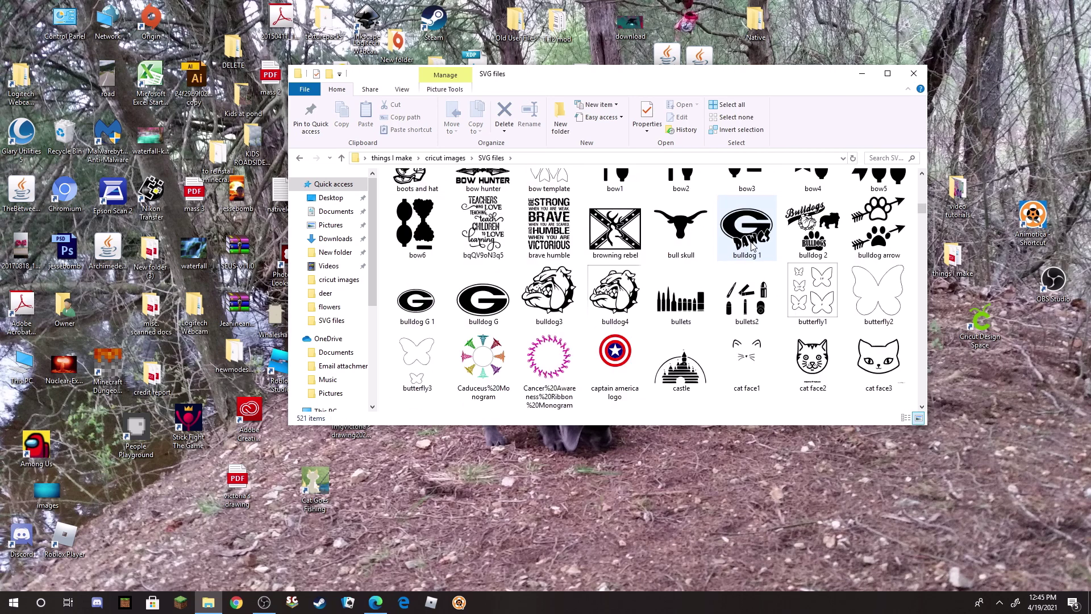
scroll(753, 247, down, 8)
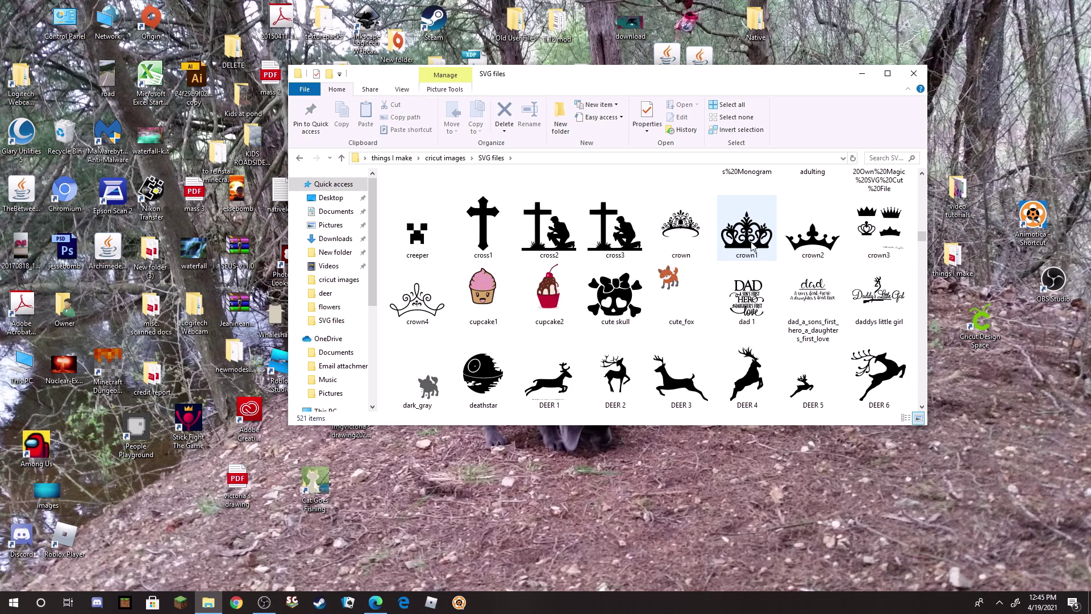
scroll(753, 246, down, 2)
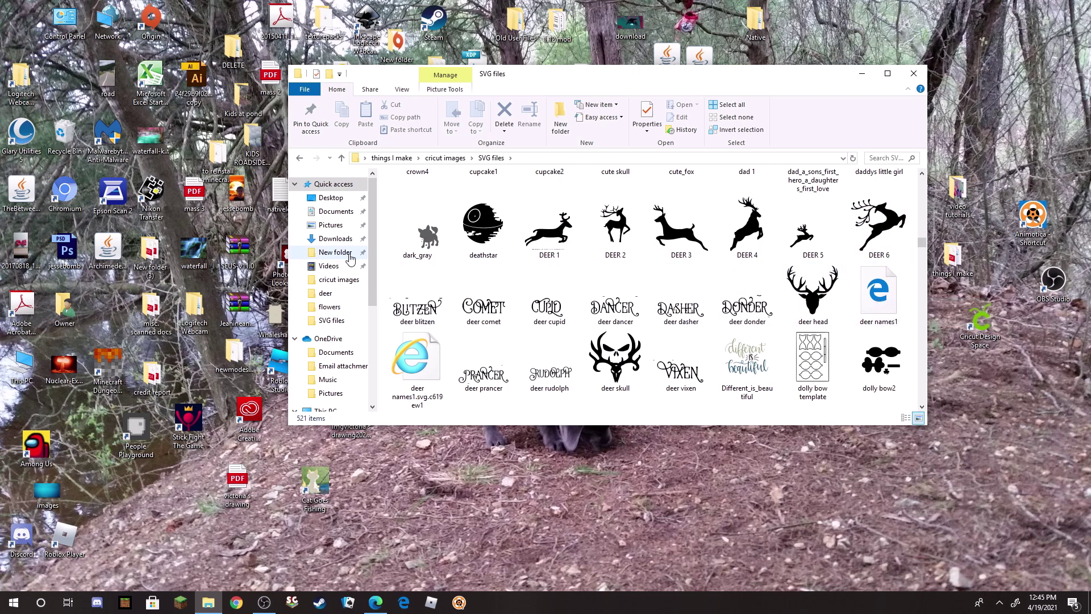
scroll(719, 260, down, 5)
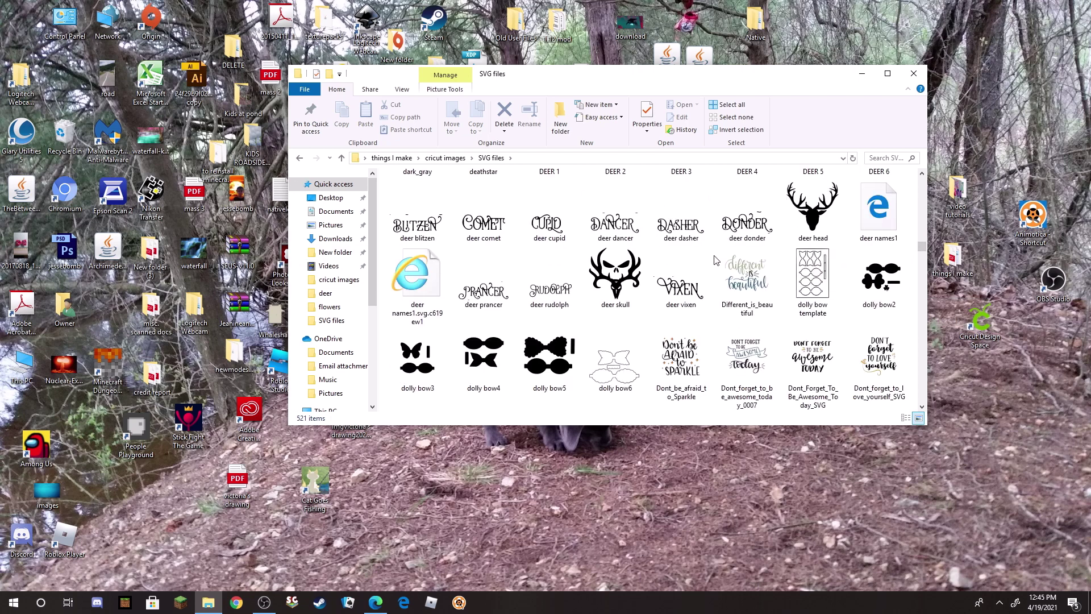
scroll(719, 260, up, 20)
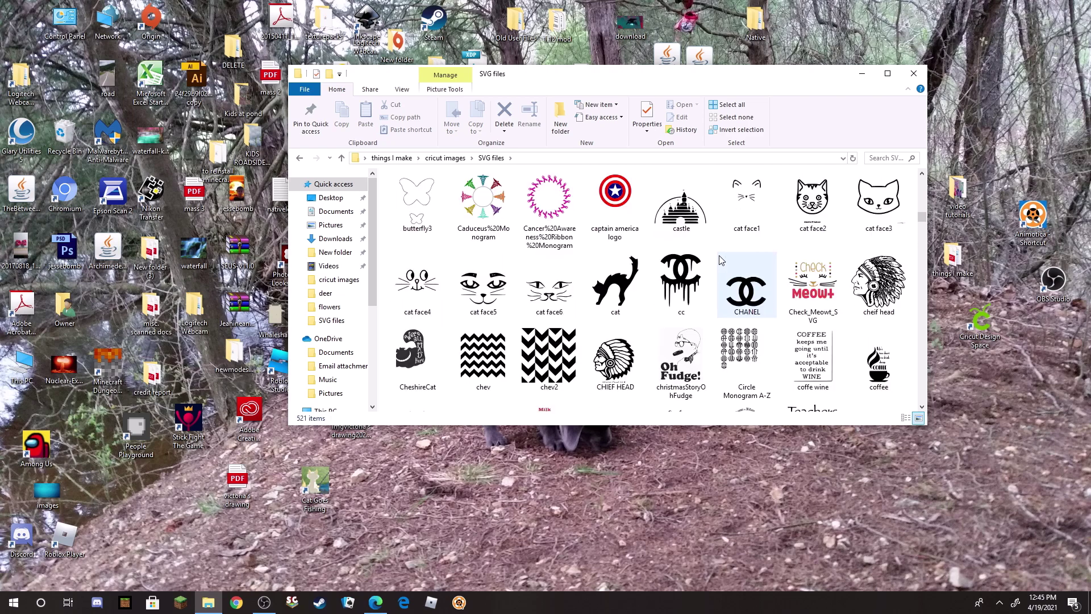
scroll(725, 251, down, 20)
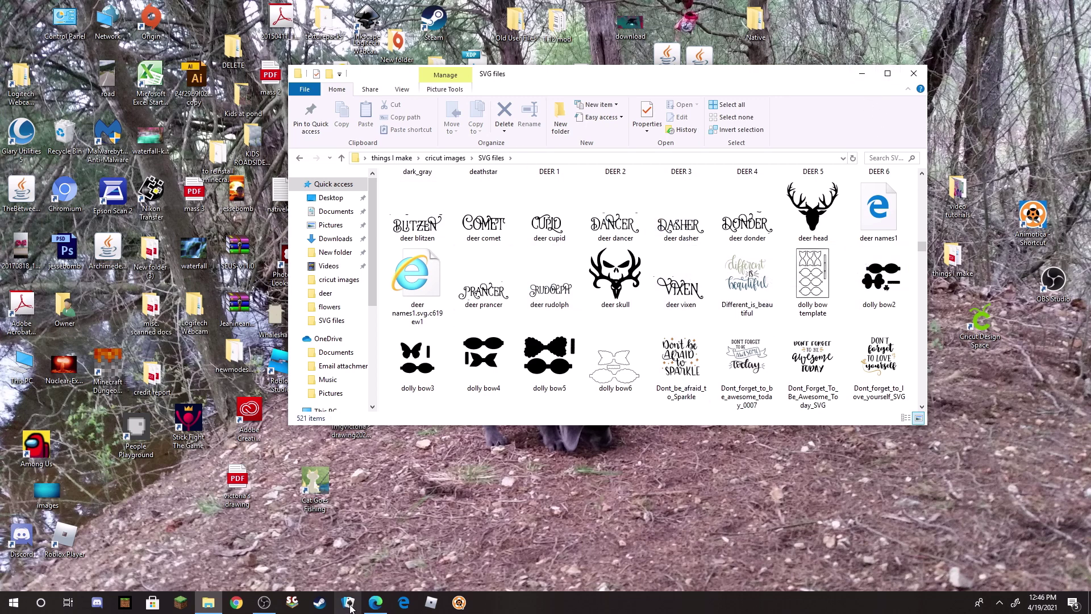
Close Explorer and the preview tab, then upload the s-l1000 deer skull image to Picsvg.
click(911, 74)
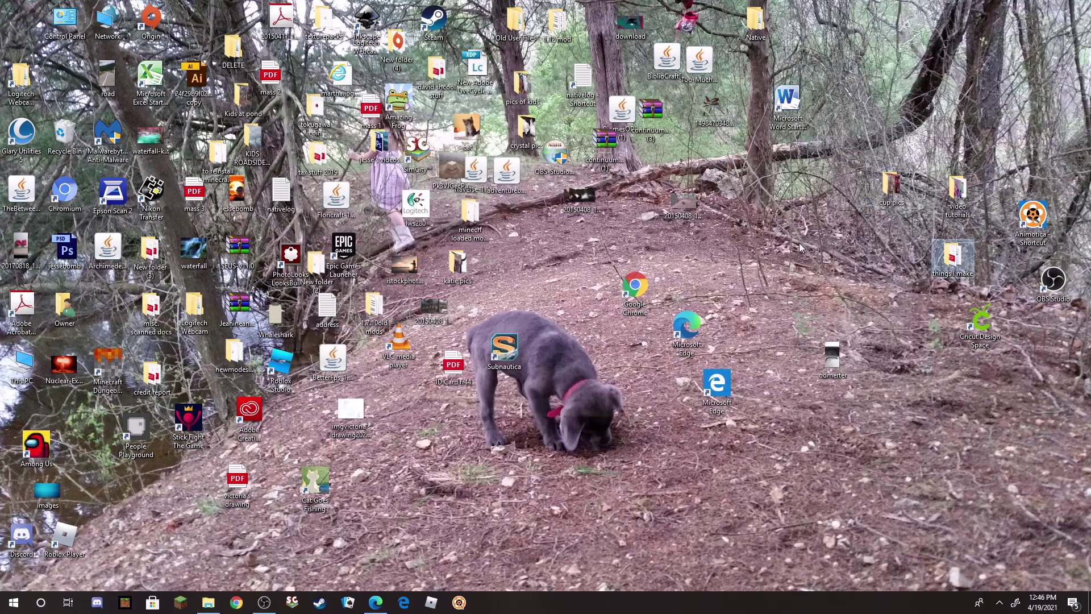
click(375, 602)
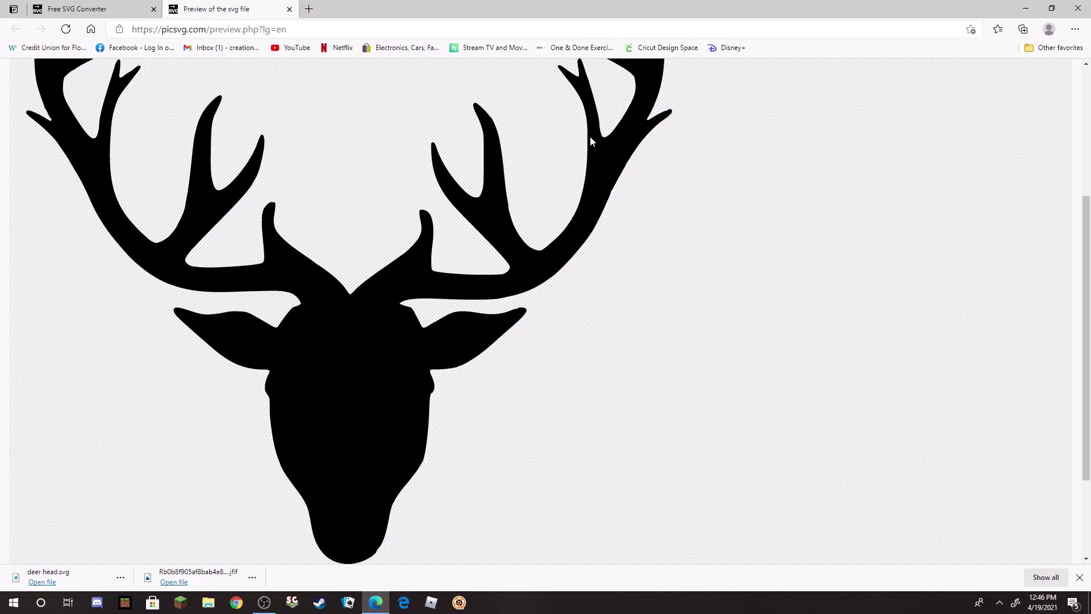
click(289, 9)
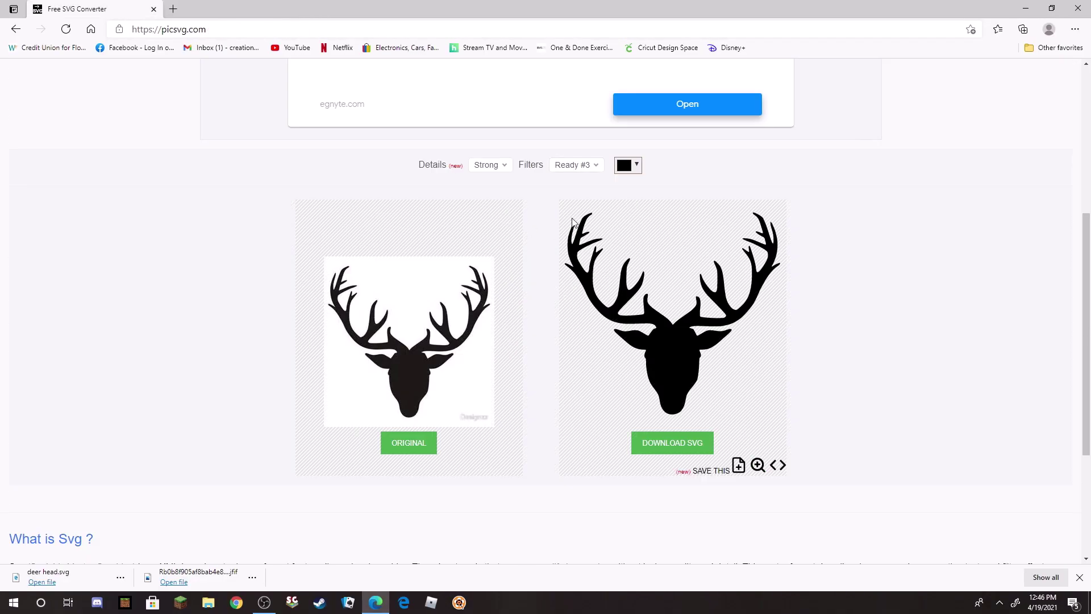
scroll(579, 182, up, 5)
click(519, 250)
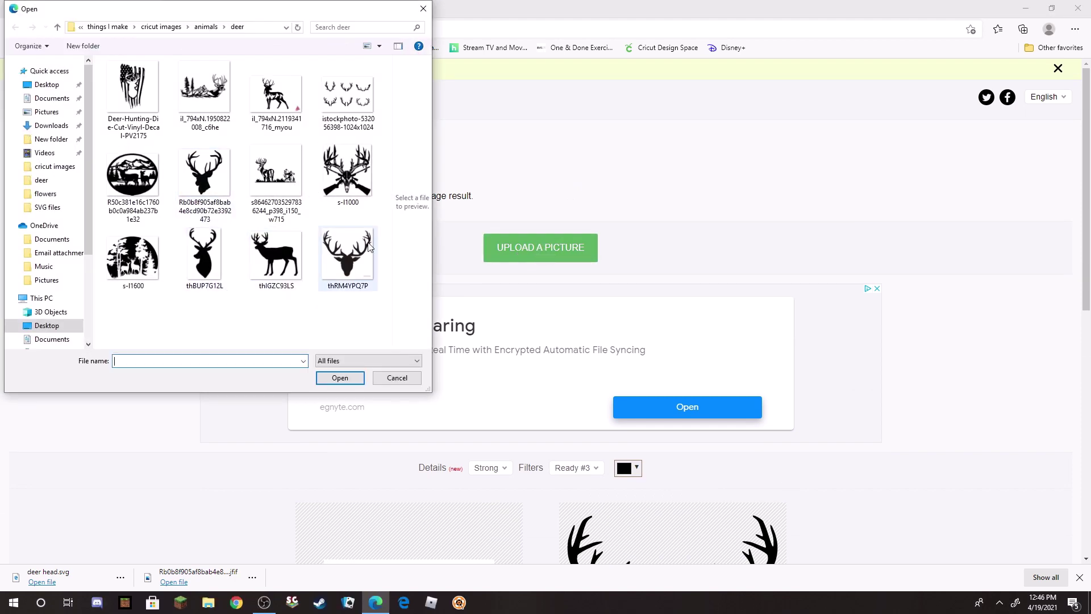
click(343, 171)
double_click(343, 171)
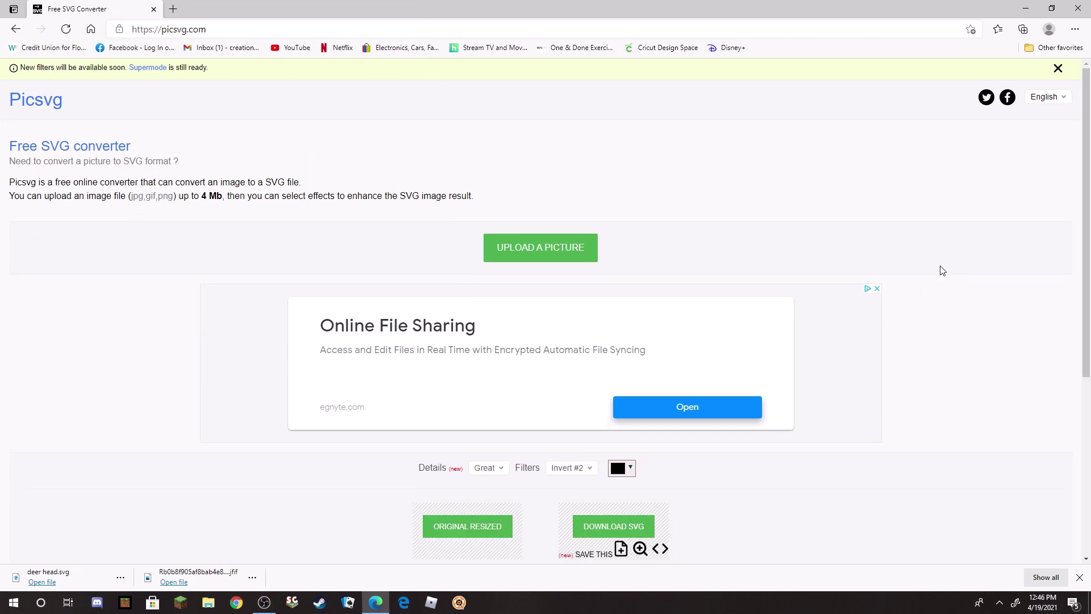
Set Details to Strong and apply the Ready #3 filter to the conversion.
scroll(943, 284, down, 4)
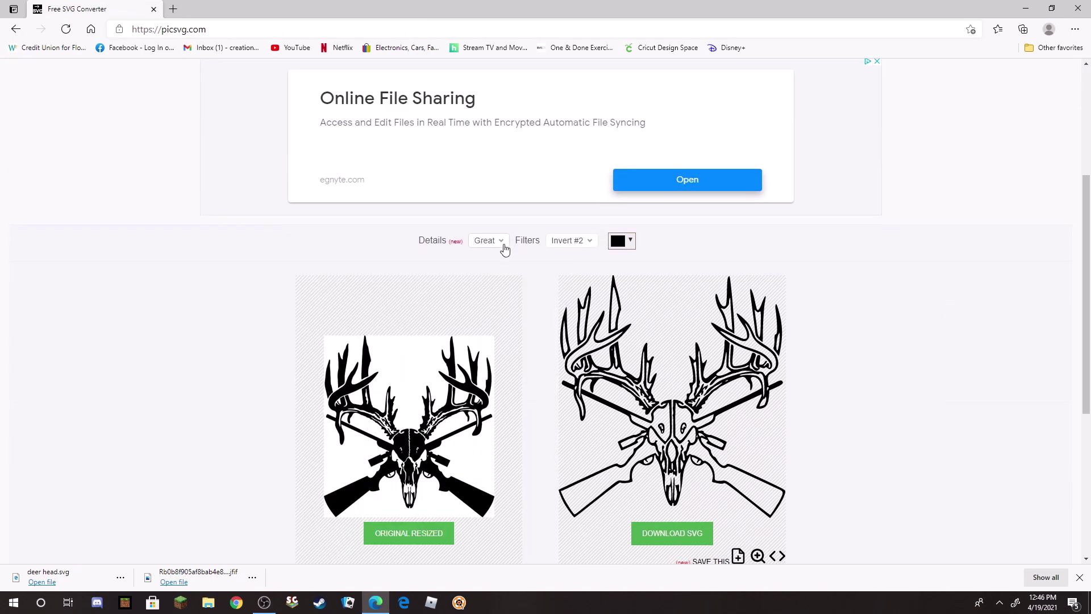
click(487, 241)
click(487, 276)
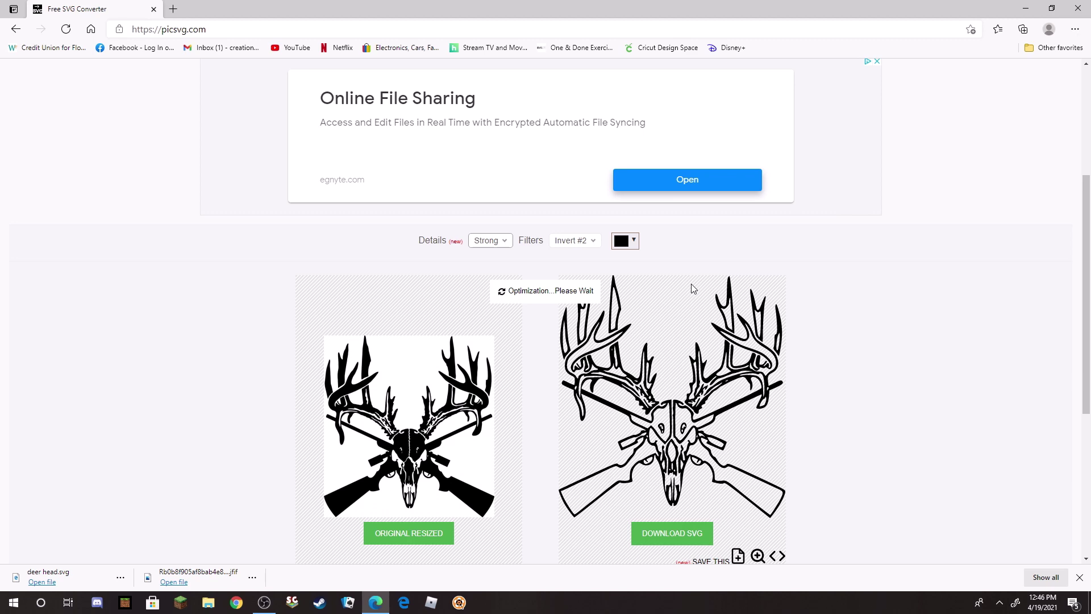
click(594, 242)
click(572, 339)
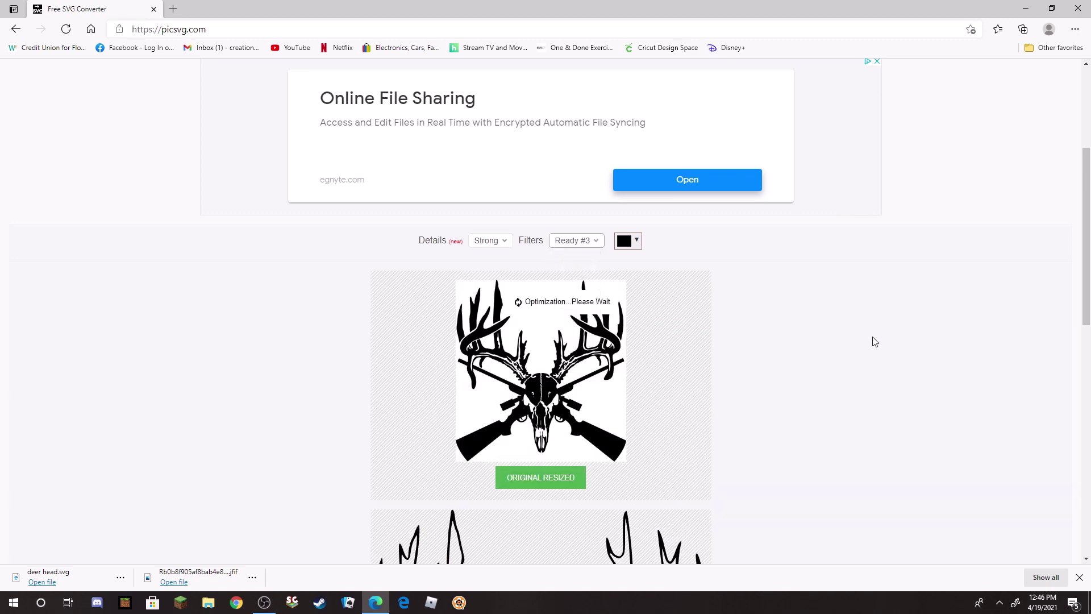
scroll(903, 329, down, 1)
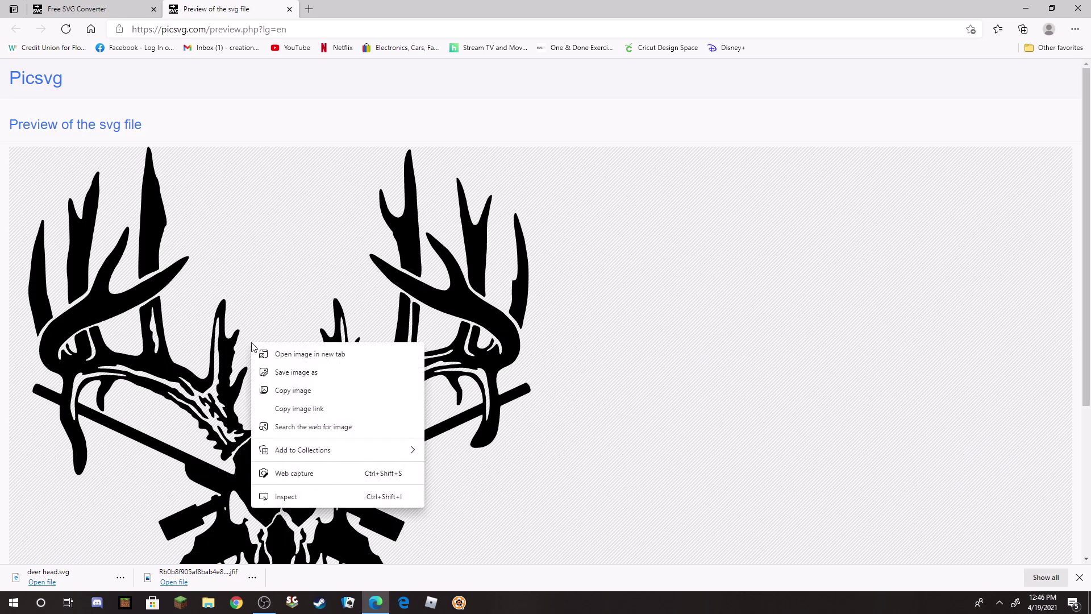
Save the SVG preview as 'deer gun' in the SVG files folder and dismiss the downloads bar.
click(296, 372)
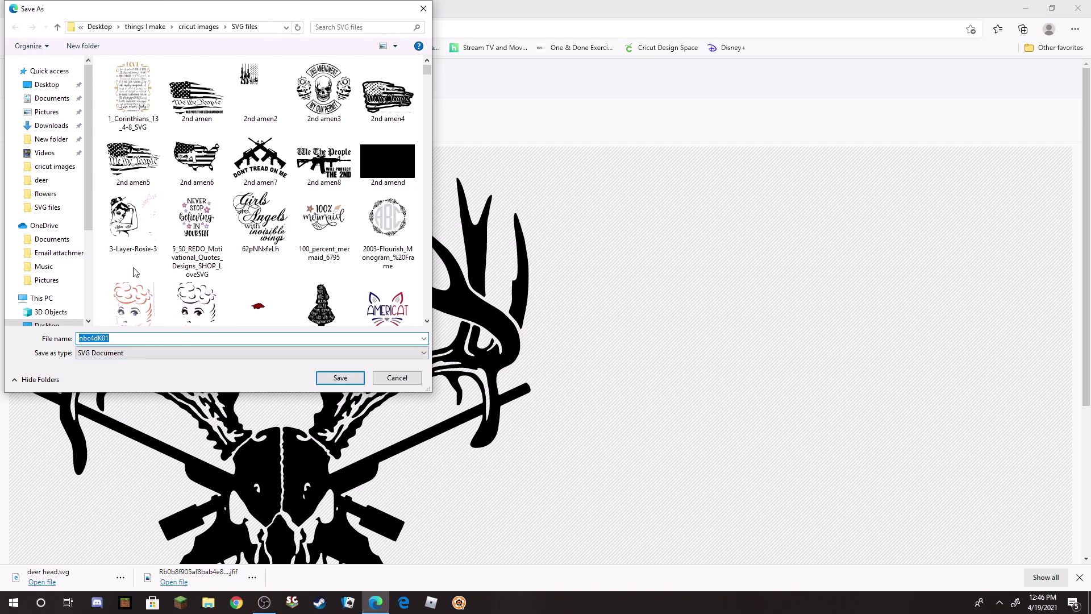
text(dee)
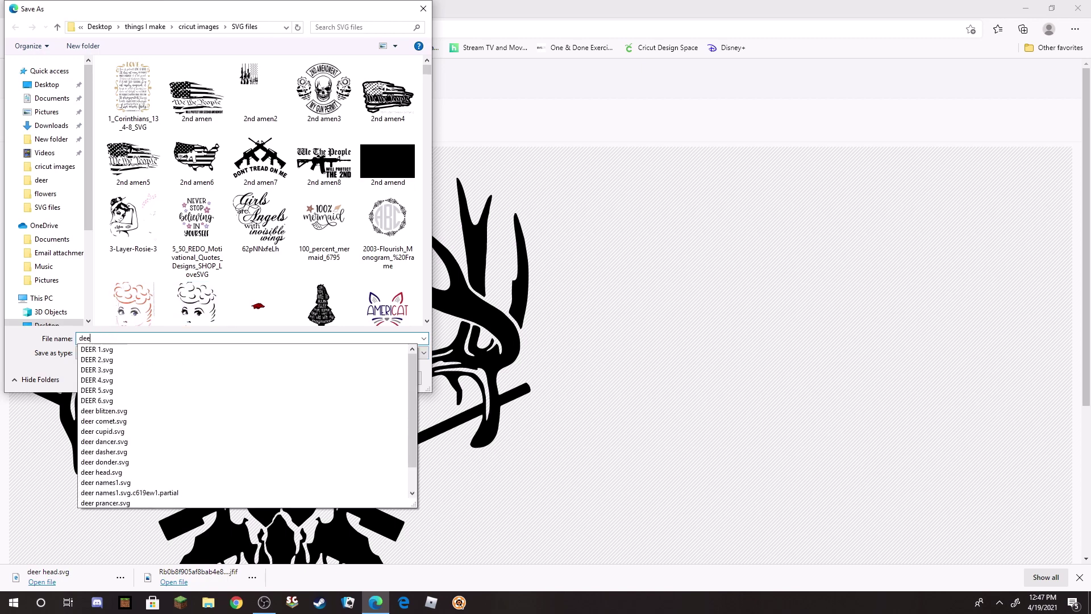
text(r g)
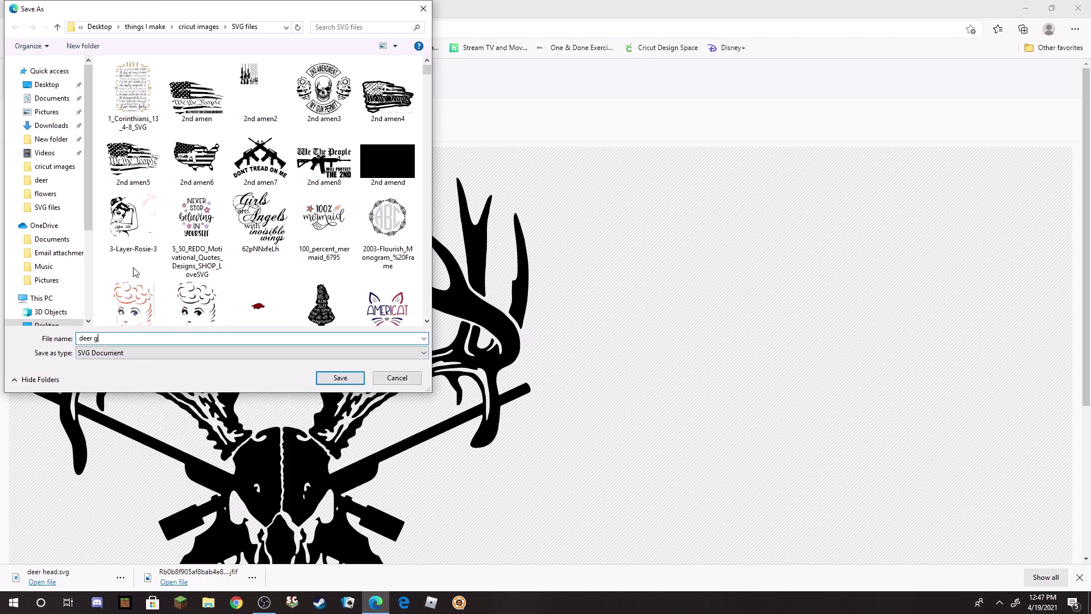
text(un)
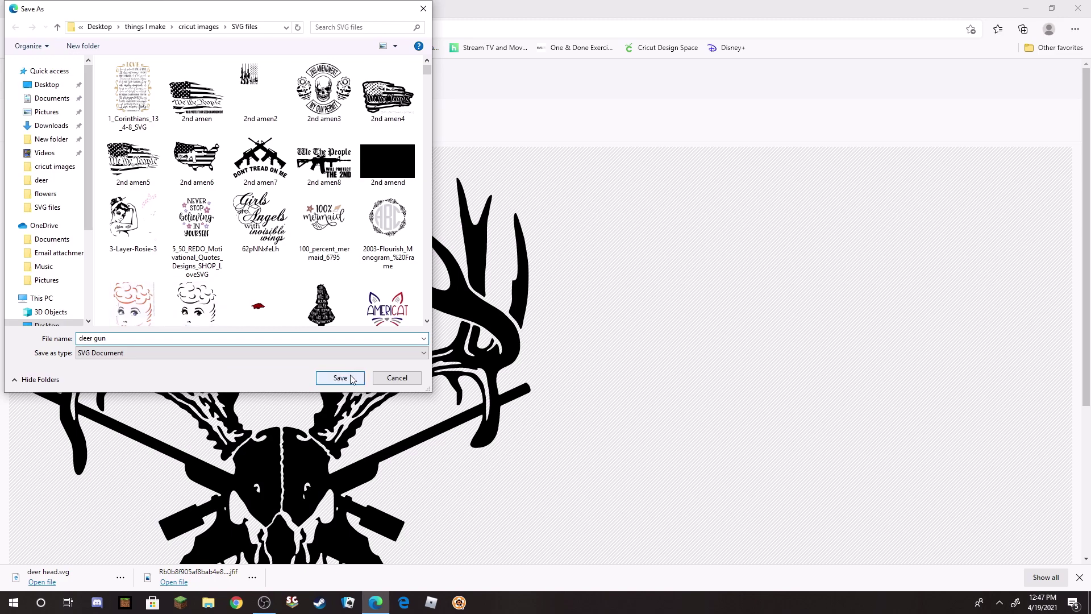
click(347, 376)
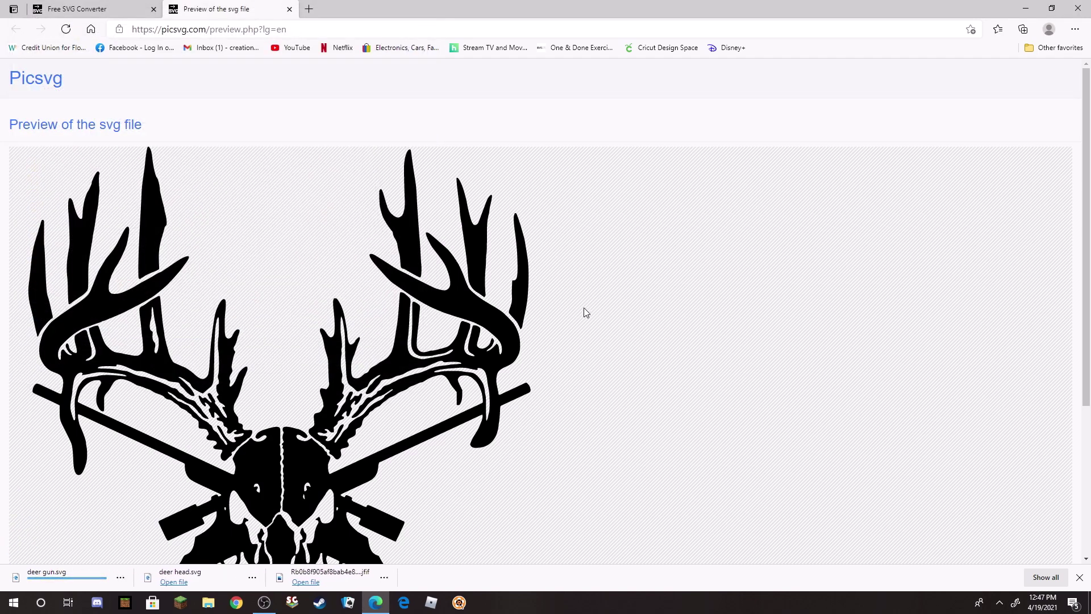
click(1077, 578)
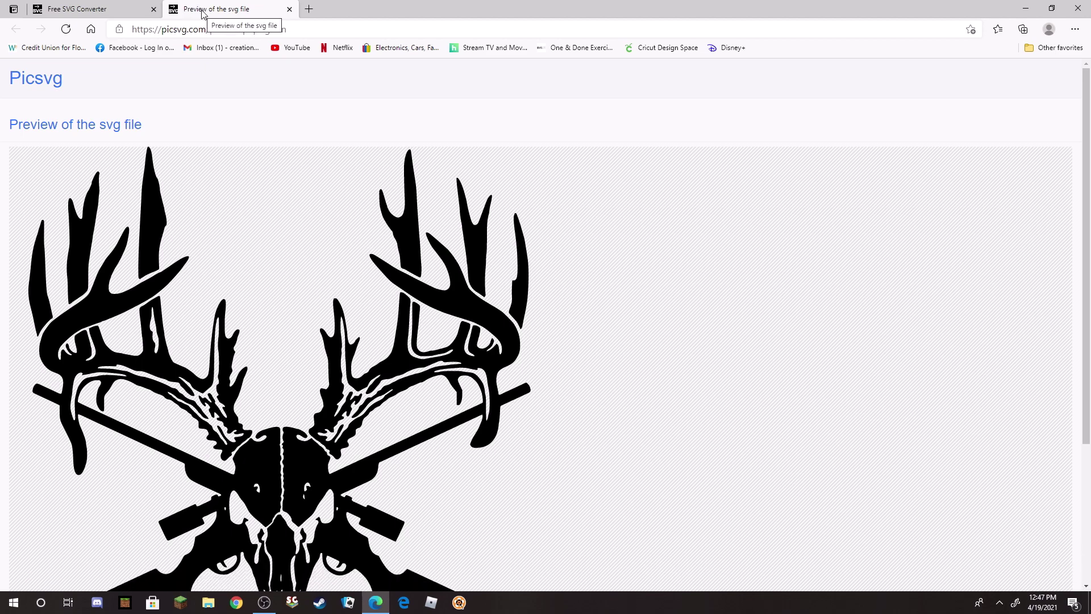
Close the preview and open the 'Free SVG cut files | Lovesvg.com' favourite, dismissing the $10-off popup.
click(289, 9)
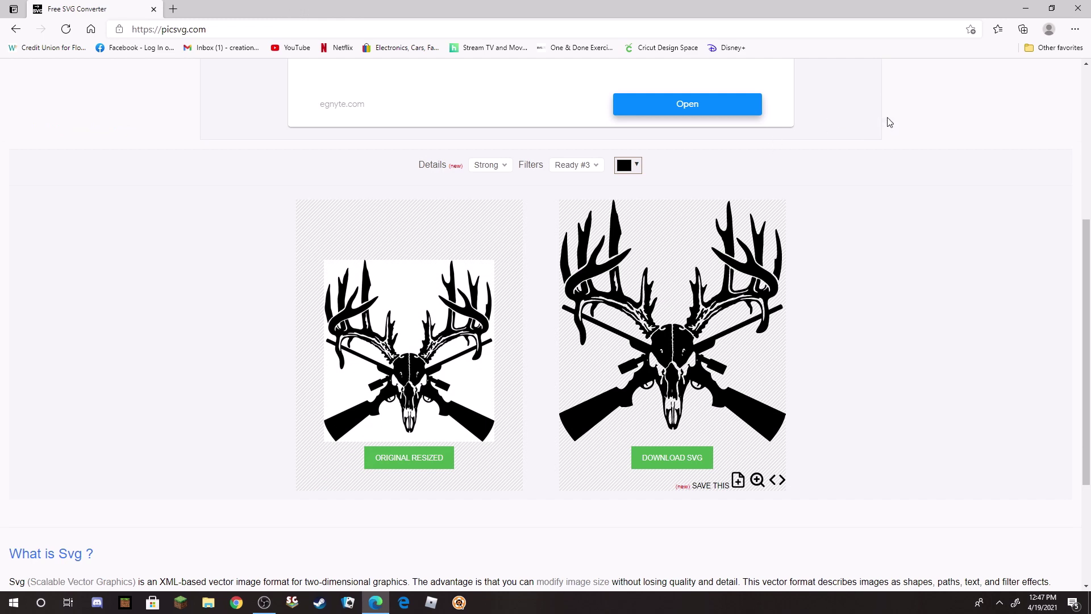
scroll(890, 123, up, 5)
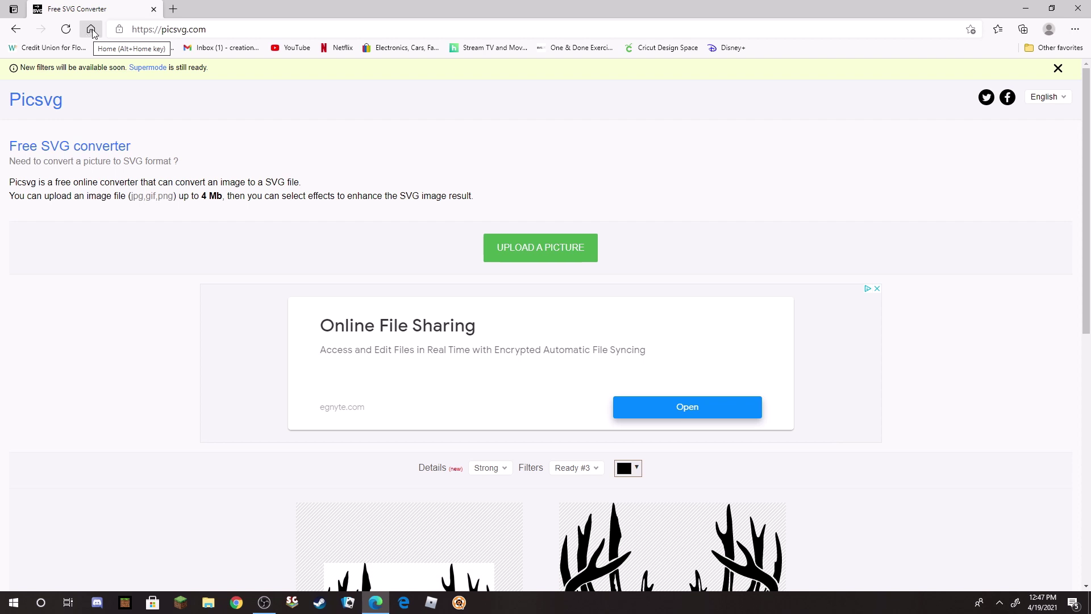
click(91, 29)
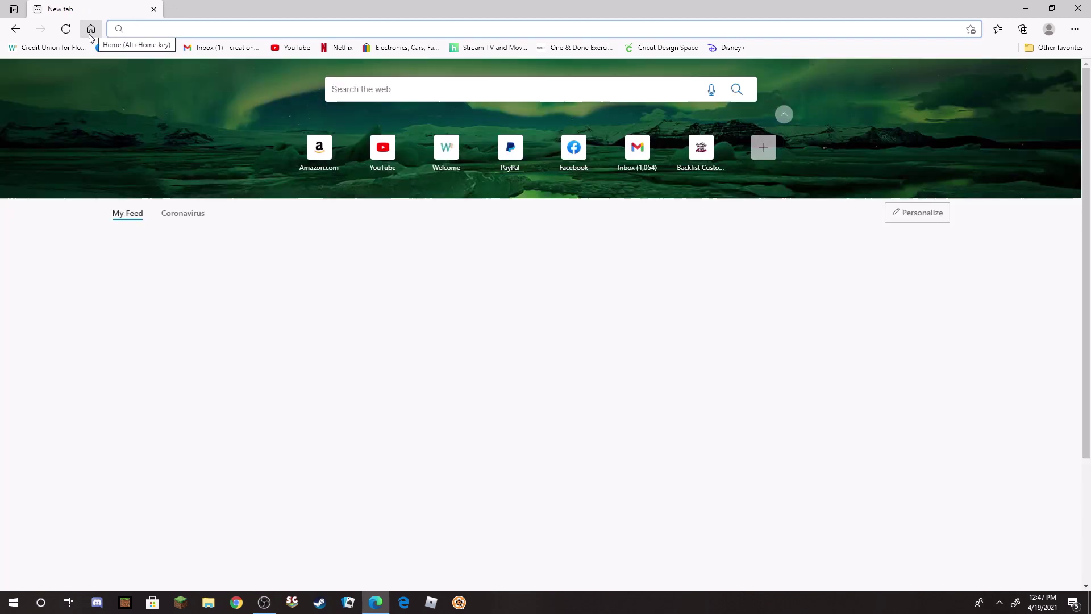
click(1054, 47)
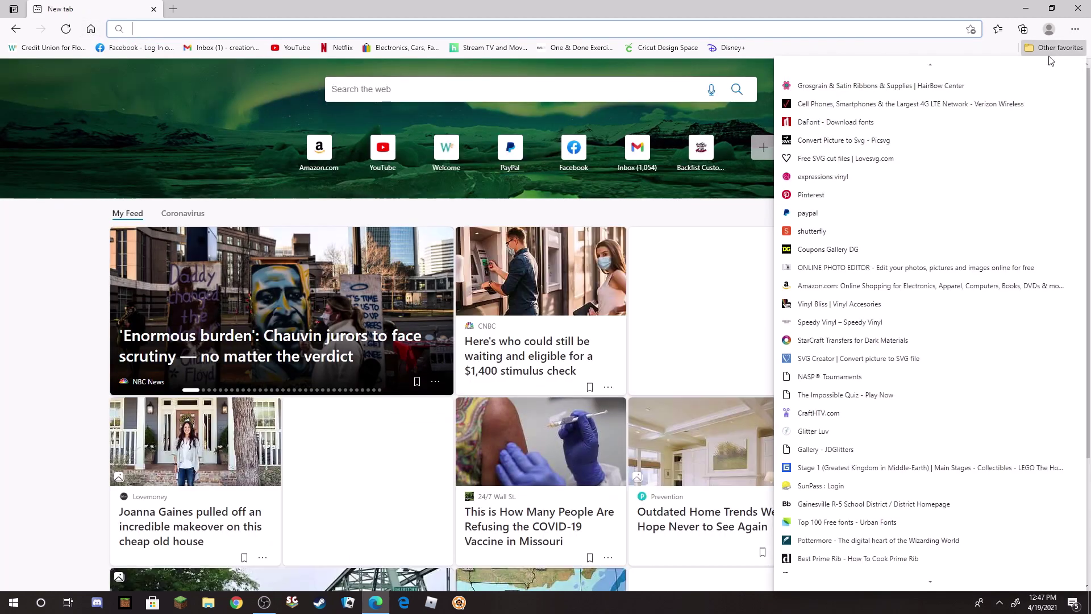
click(852, 162)
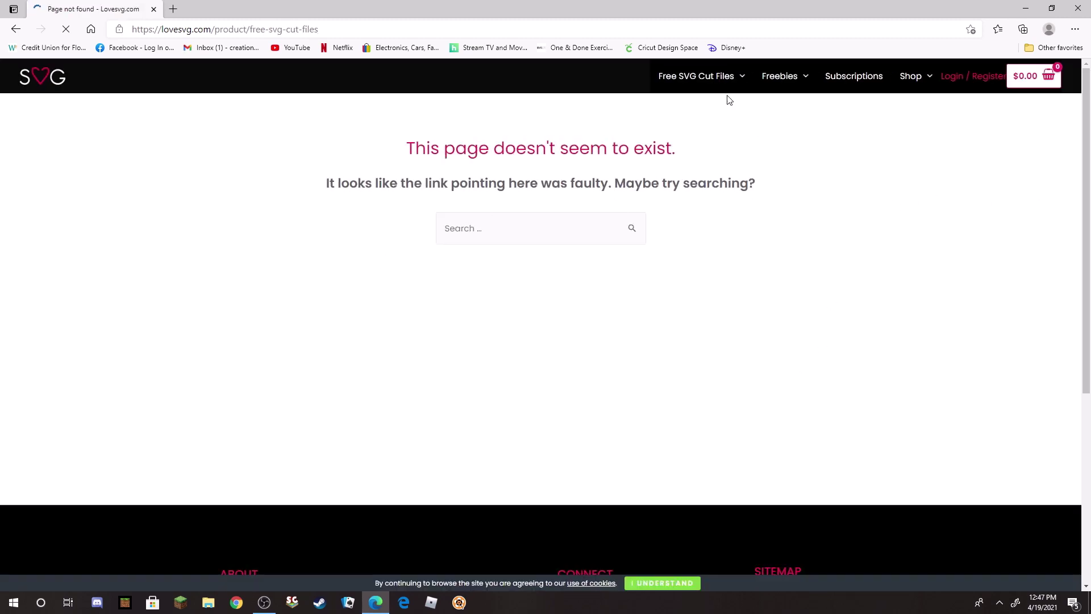
mouse_move(747, 79)
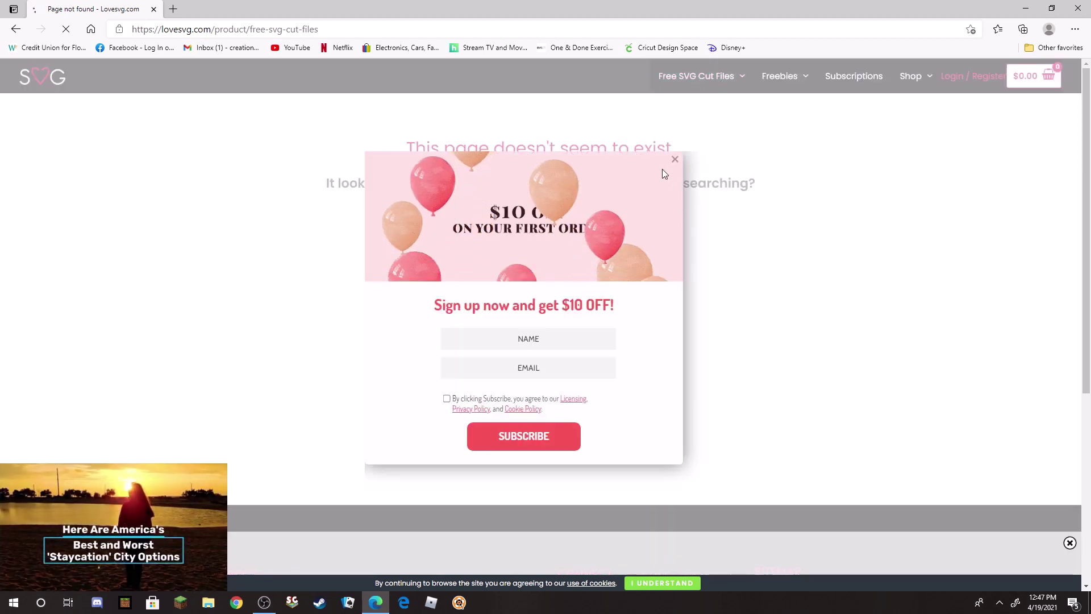
click(674, 159)
Browse the LoveSVG free cut files product grid, then return to Edge's start page.
mouse_move(696, 80)
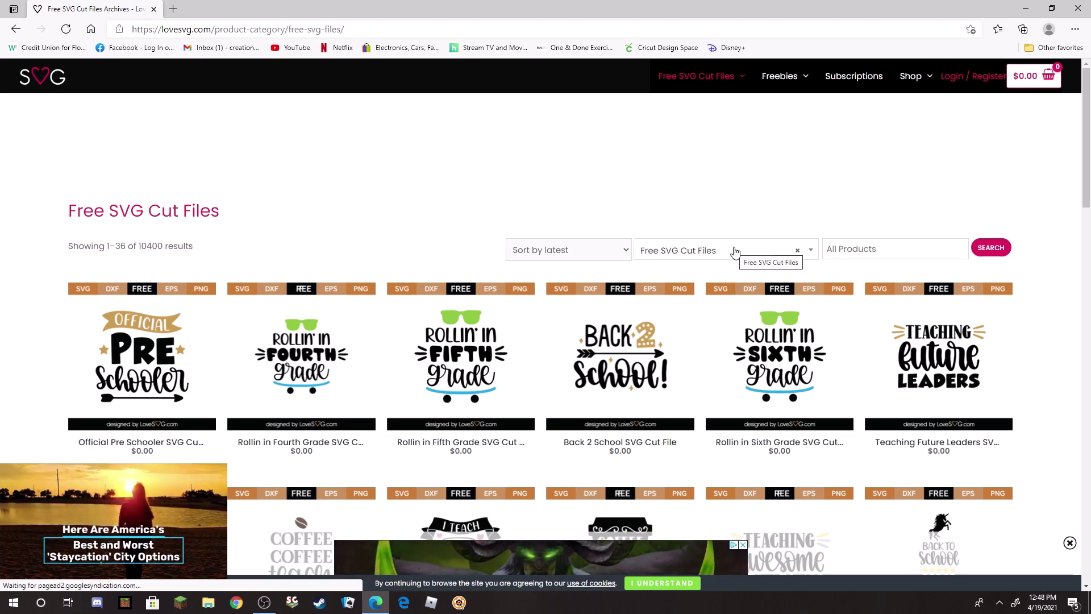
scroll(750, 268, down, 10)
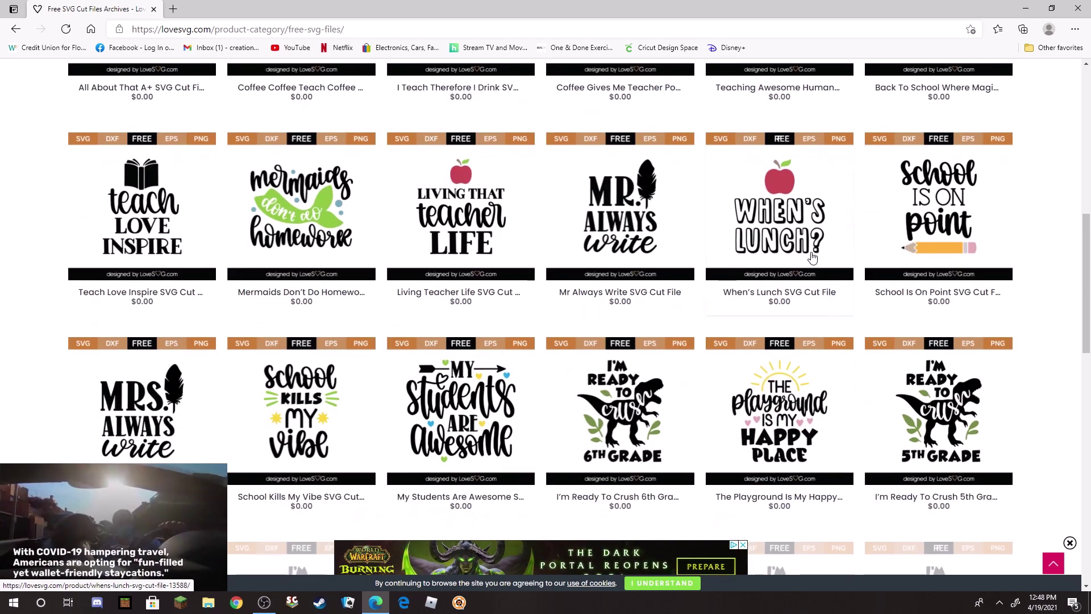
scroll(812, 258, down, 4)
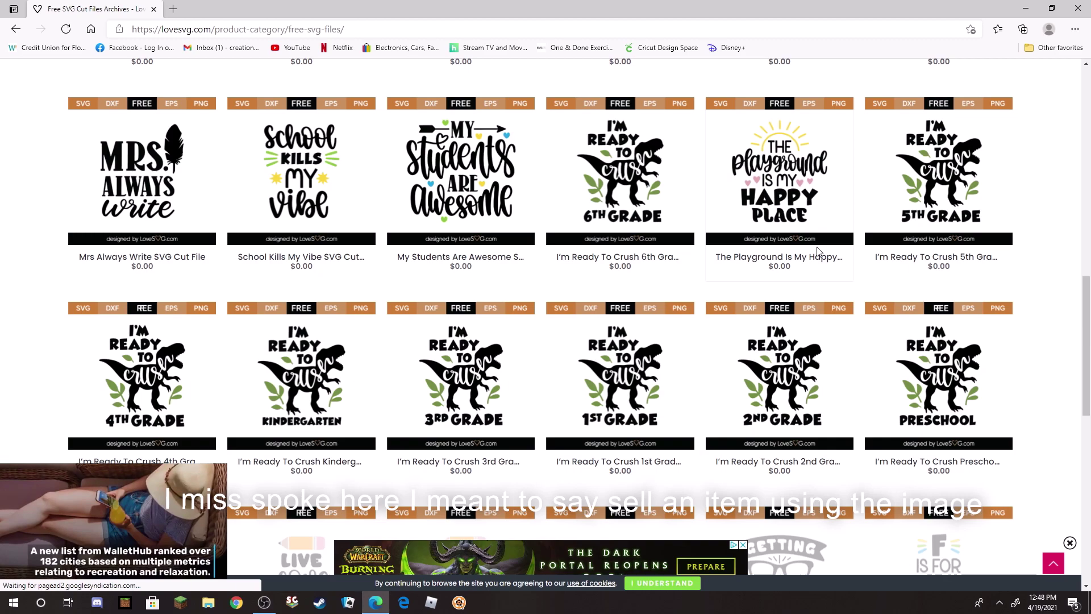
scroll(769, 292, down, 5)
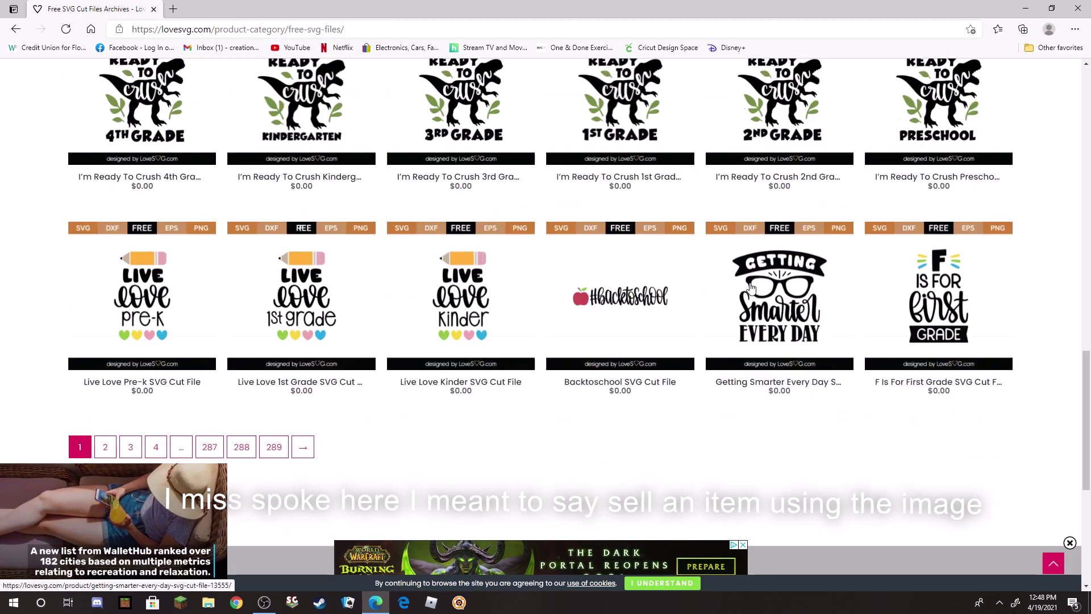
scroll(751, 289, down, 1)
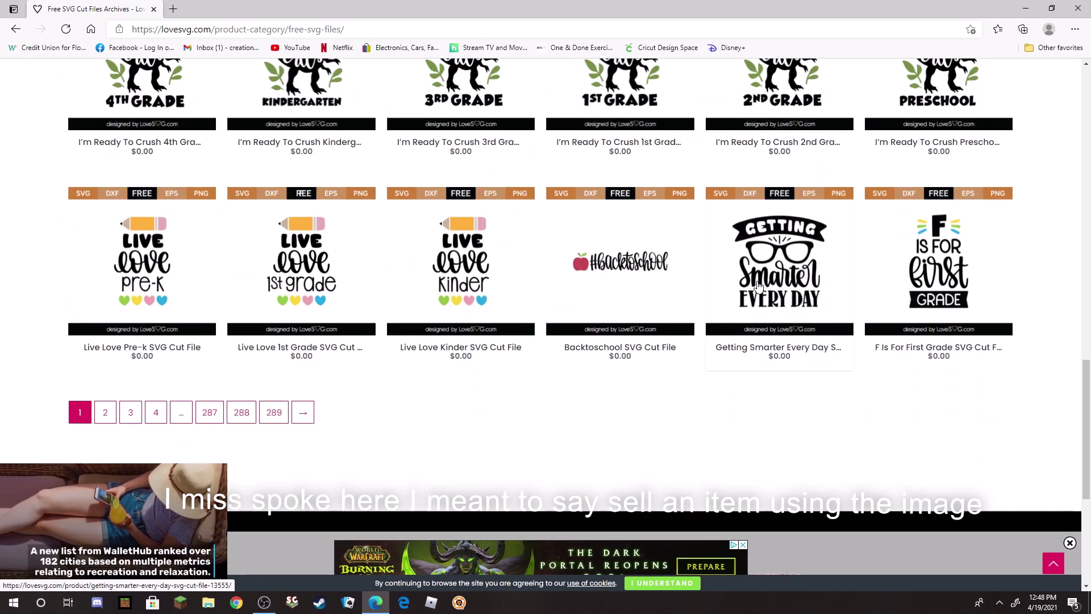
scroll(759, 286, up, 15)
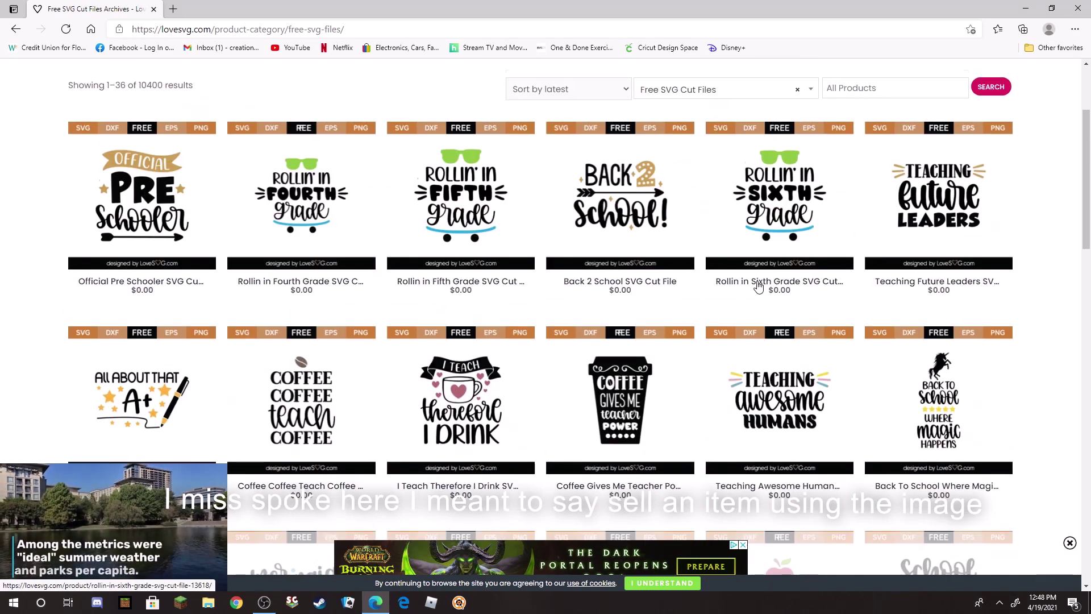
scroll(759, 286, up, 3)
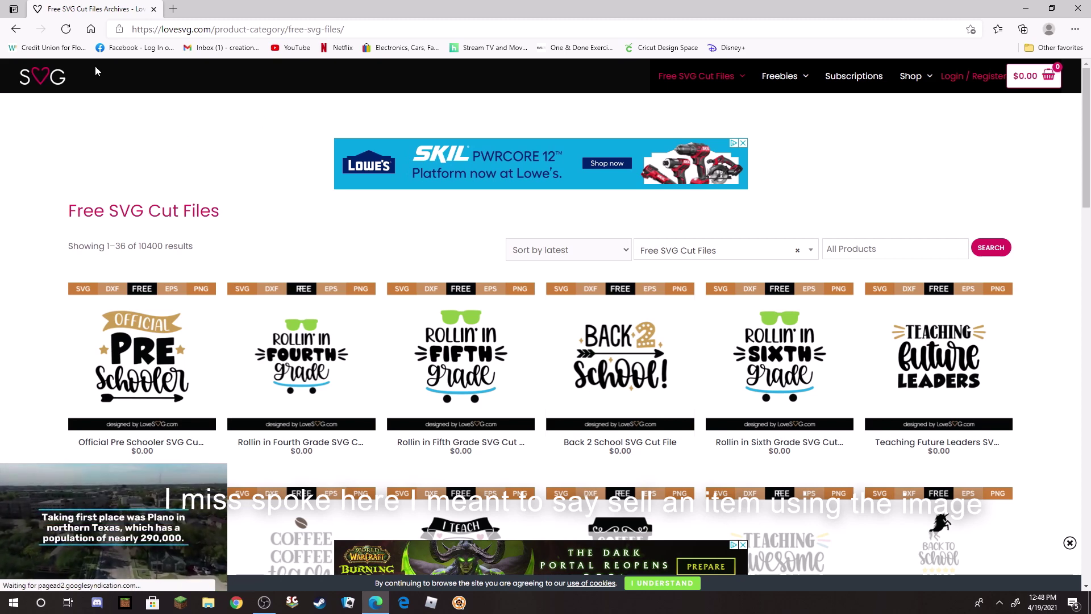
click(91, 29)
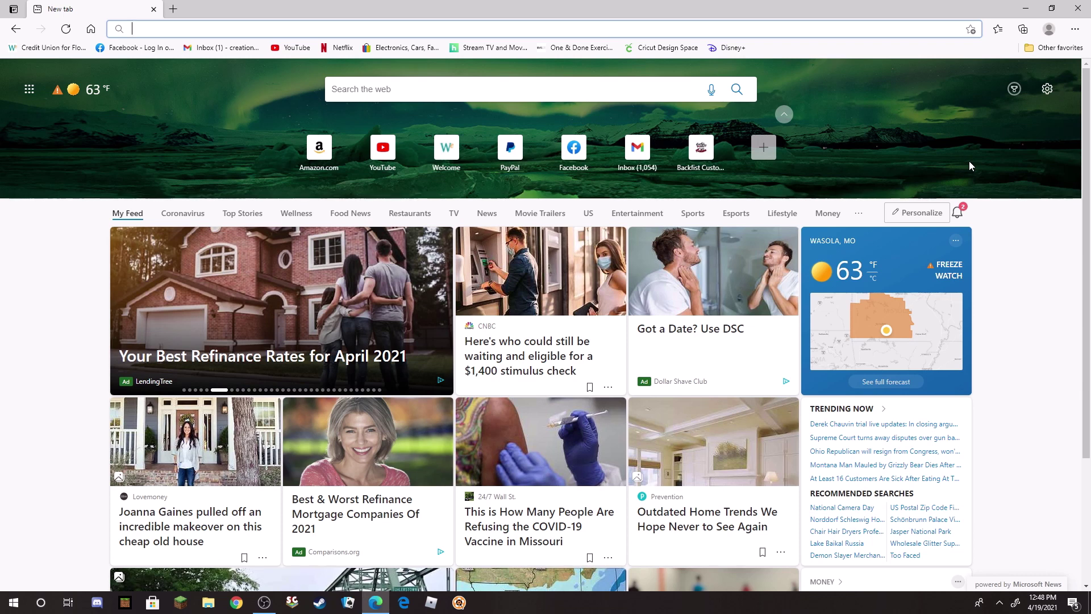
Close the Microsoft Edge window to reveal the desktop.
click(1077, 8)
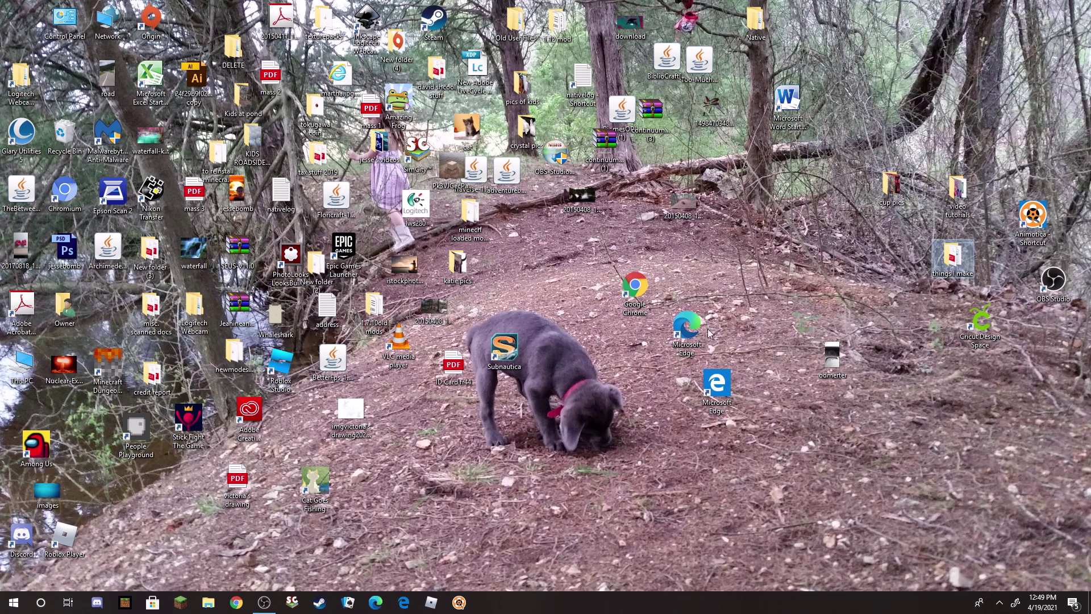